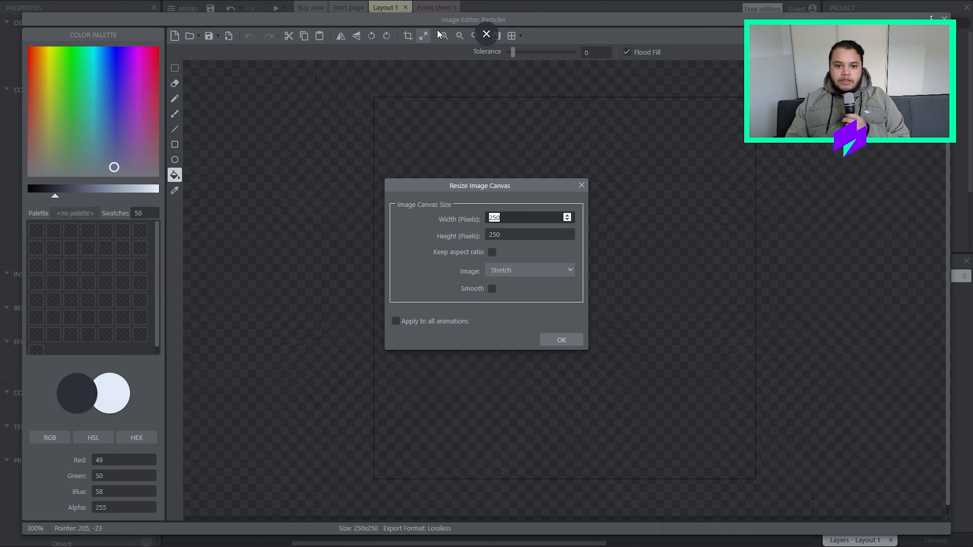
# Resize the particle image canvas to 4 × 4 pixels and set the drawing colour to grey-blue RGB 156, 156, 178.
pyautogui.write('4')
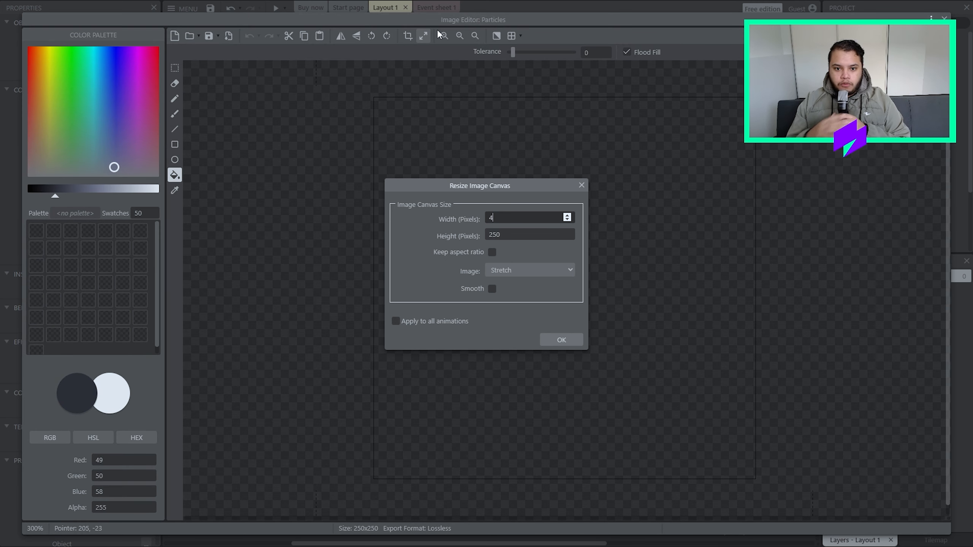
pyautogui.press('Return')
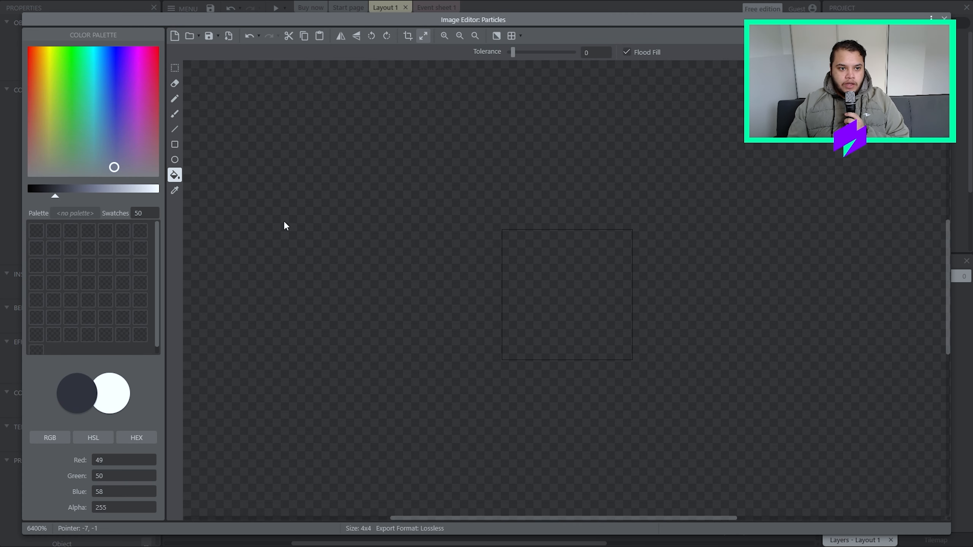
pyautogui.click(174, 99)
pyautogui.click(117, 168)
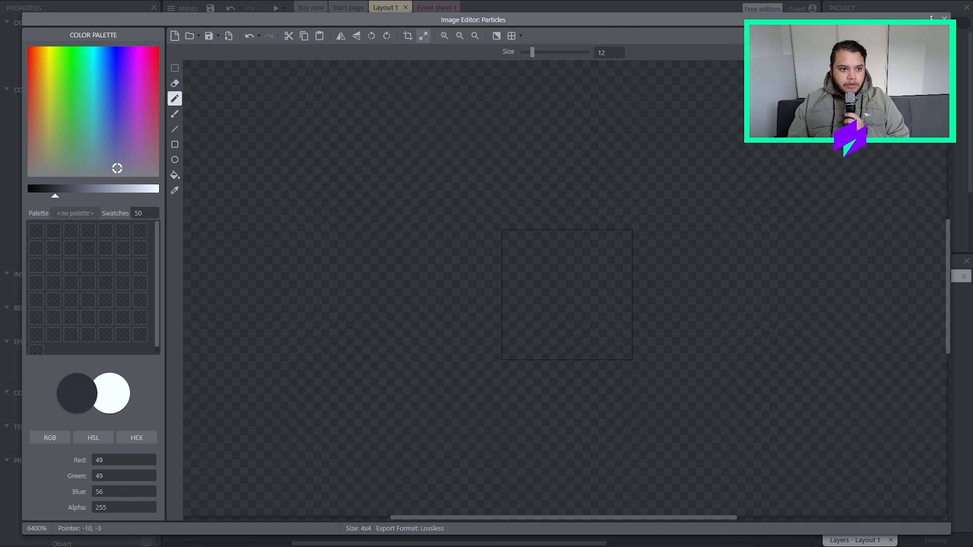
pyautogui.click(131, 193)
pyautogui.moveTo(112, 196)
pyautogui.mouseDown()
pyautogui.moveTo(96, 195)
pyautogui.moveTo(114, 195)
pyautogui.mouseUp()
# Draw a straight line with thickness 1 and opacity 0.2 down the first pixel column of the canvas.
pyautogui.click(174, 129)
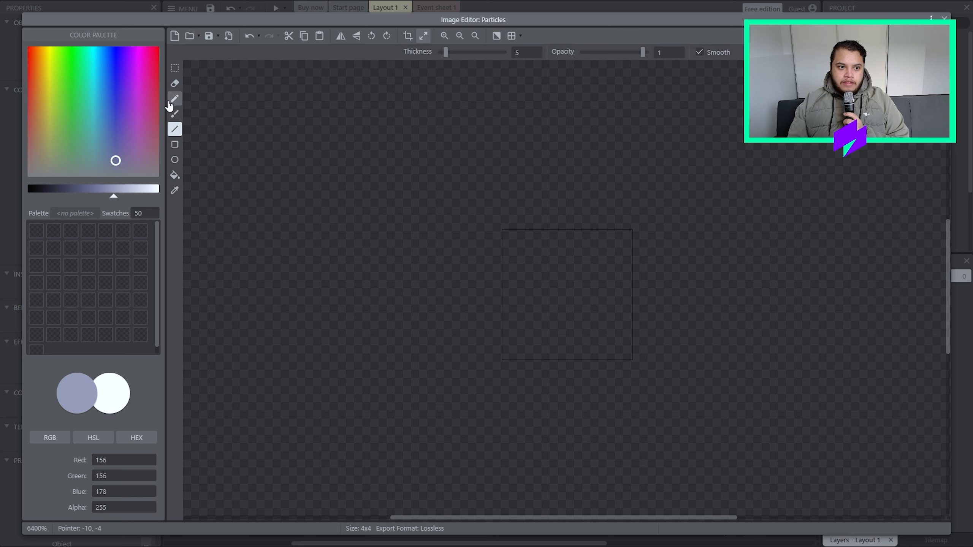
pyautogui.click(175, 99)
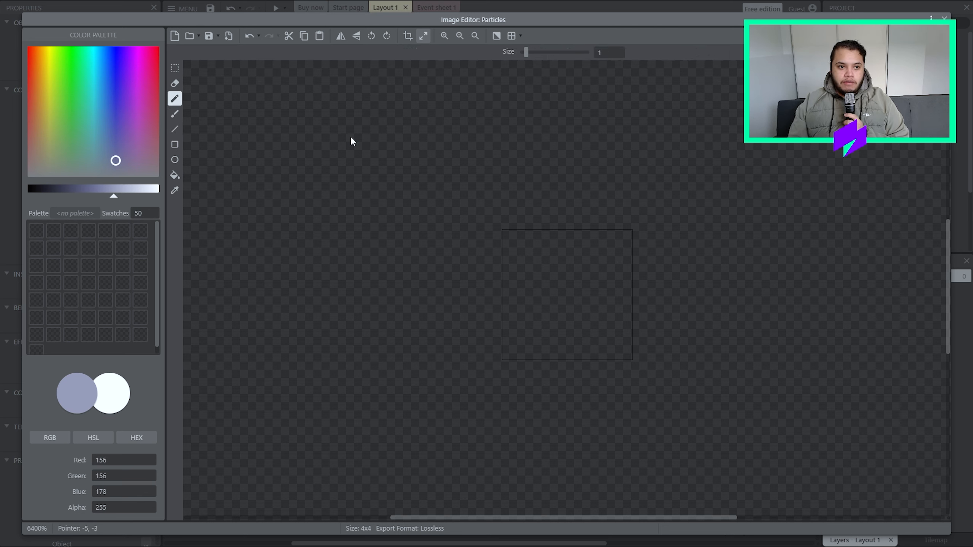
pyautogui.press('l')
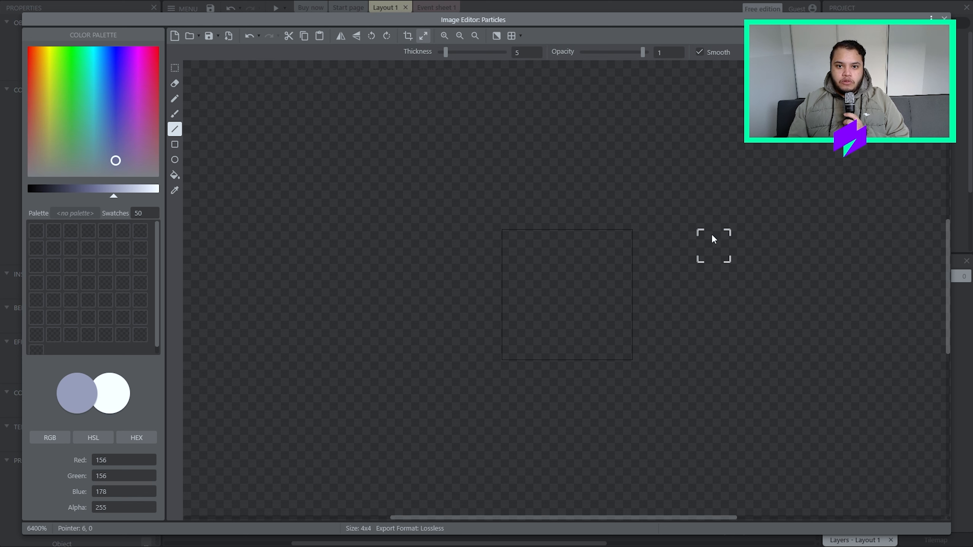
pyautogui.click(175, 190)
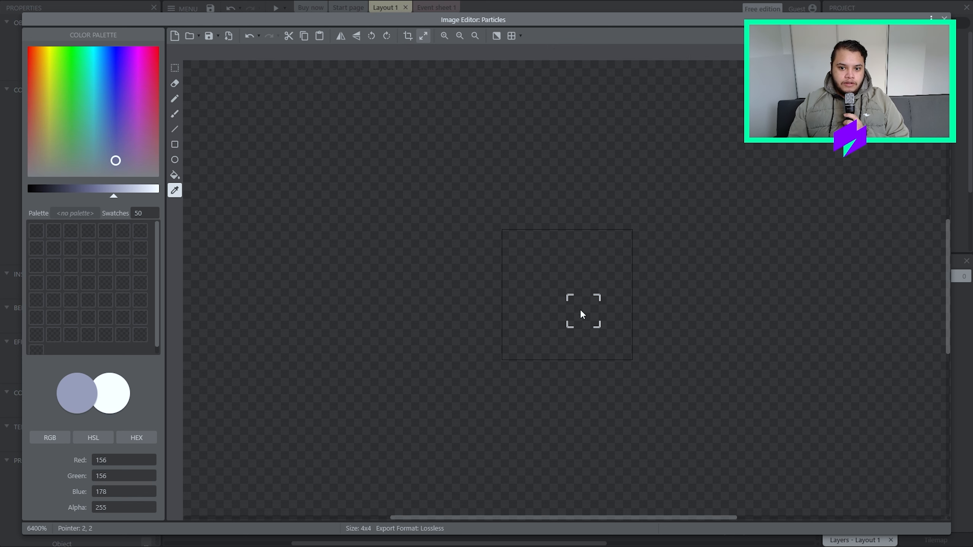
pyautogui.click(174, 129)
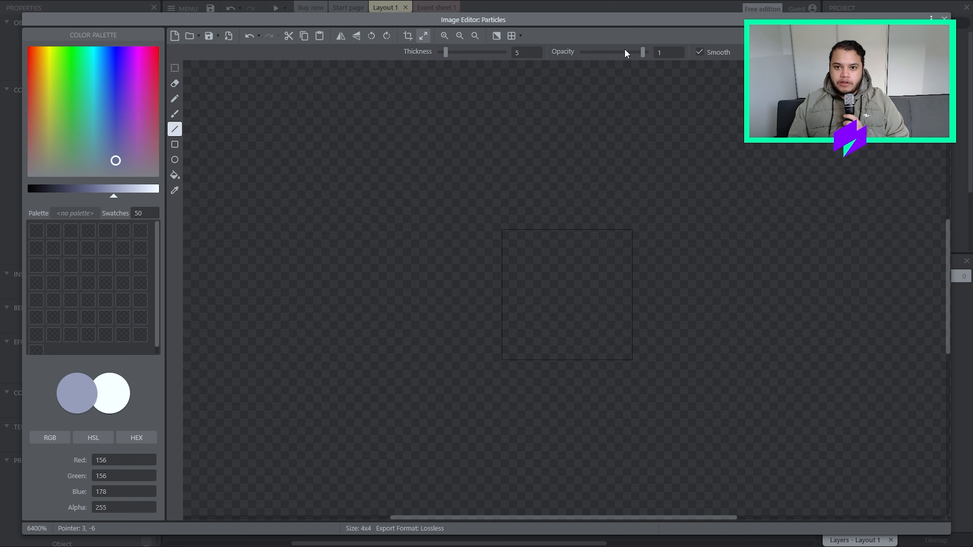
pyautogui.moveTo(518, 245); pyautogui.dragTo(518, 345)
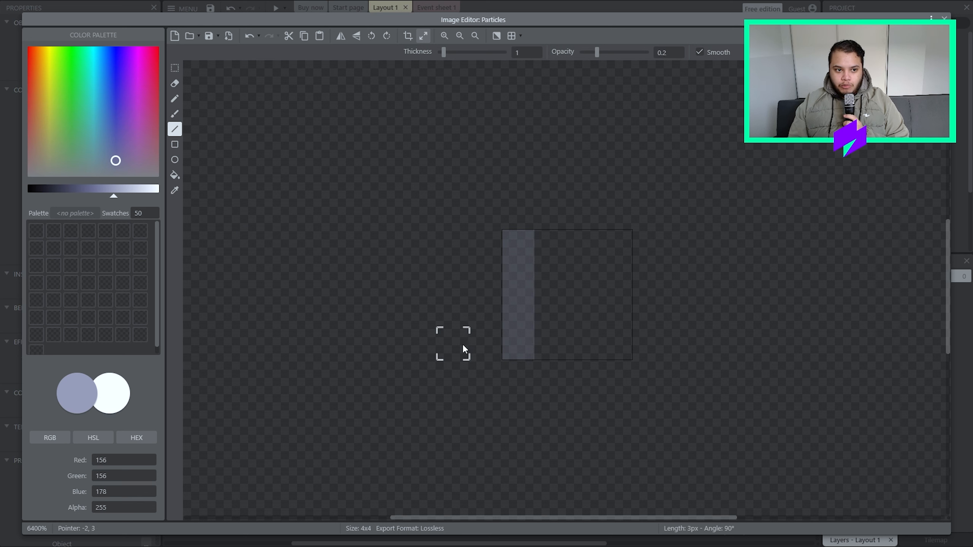
pyautogui.click(174, 98)
pyautogui.click(583, 246)
pyautogui.moveTo(583, 310); pyautogui.dragTo(581, 248)
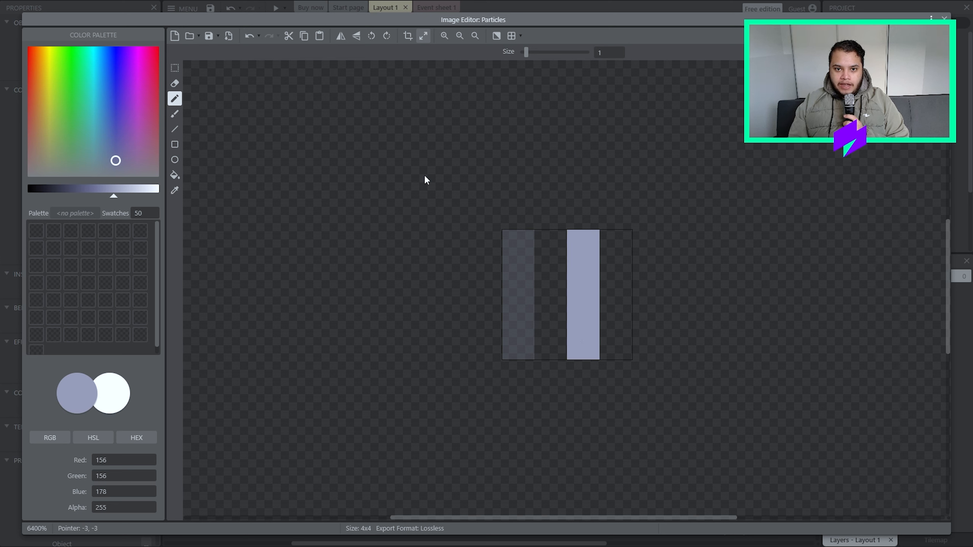
pyautogui.click(176, 83)
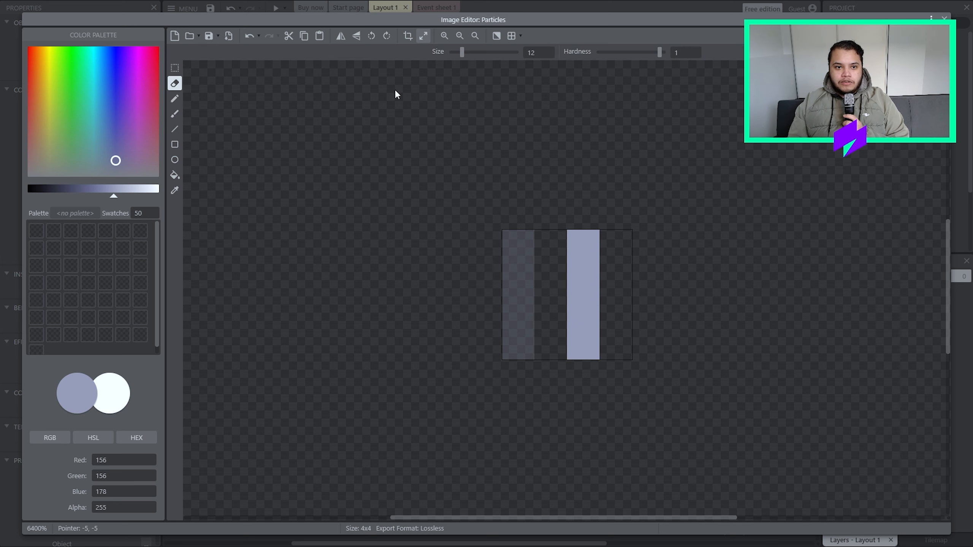
pyautogui.moveTo(600, 254); pyautogui.dragTo(613, 364)
# Sample the translucent grey-blue from the first column and pencil a stripe down the third column with it.
pyautogui.click(177, 189)
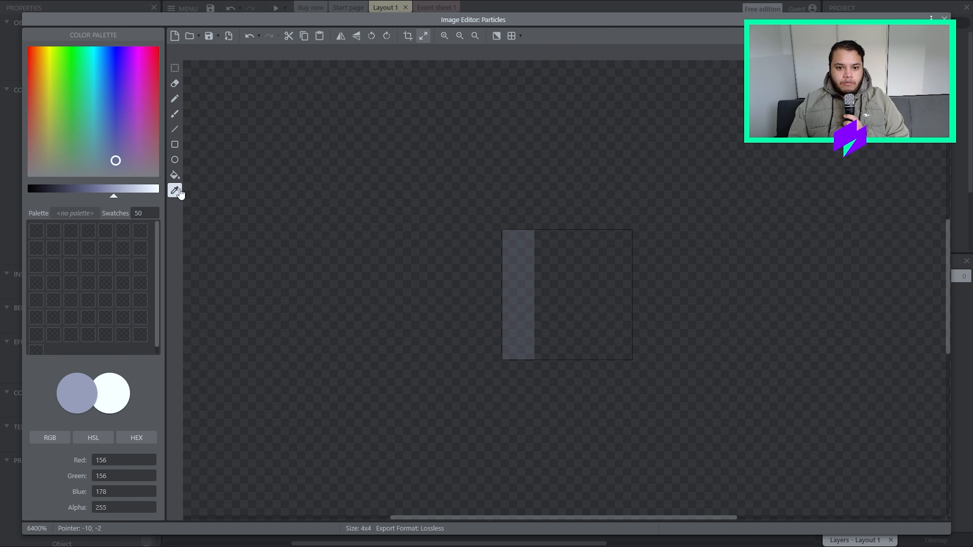
pyautogui.click(516, 275)
pyautogui.click(176, 99)
pyautogui.moveTo(578, 248); pyautogui.dragTo(589, 352)
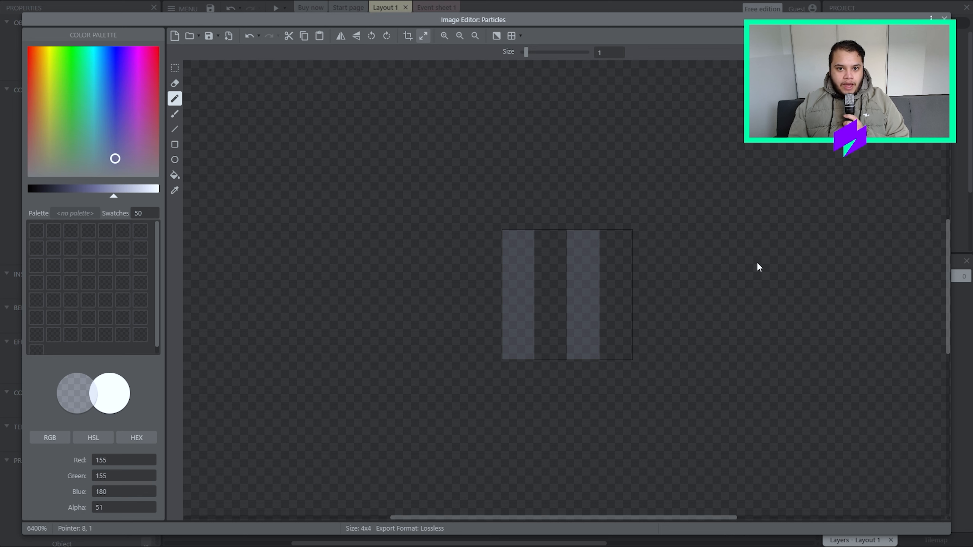
# Erase both vertical stripes from the canvas using an eraser of size 1.
pyautogui.click(175, 191)
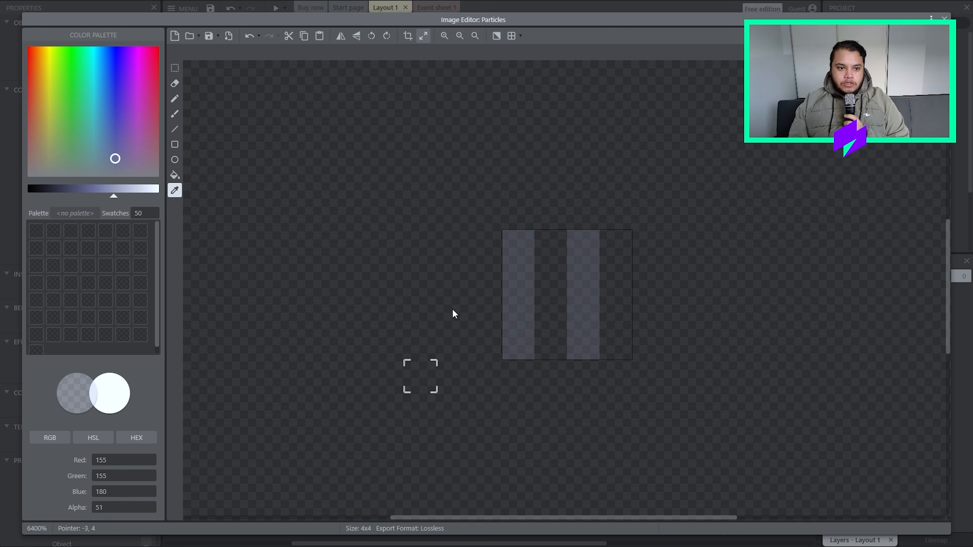
pyautogui.click(175, 83)
pyautogui.moveTo(584, 241); pyautogui.dragTo(601, 362)
pyautogui.moveTo(518, 357); pyautogui.dragTo(520, 209)
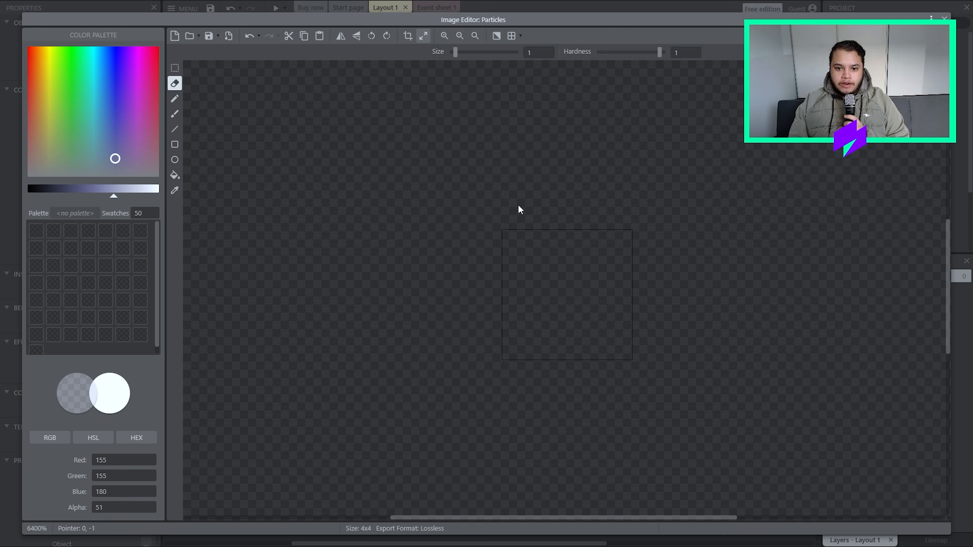
# Pencil a small irregular cluster of translucent pixels in the two middle columns and close the image editor.
pyautogui.click(175, 98)
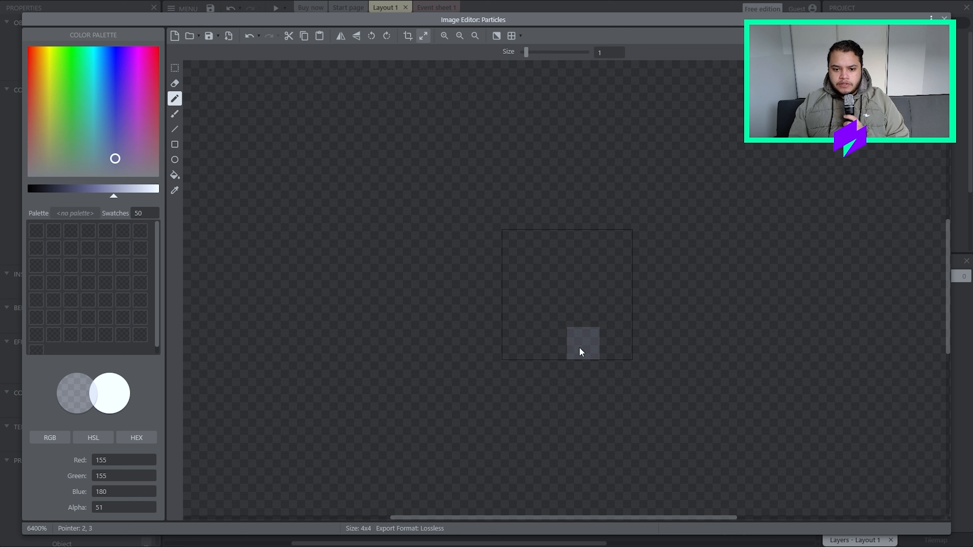
pyautogui.click(528, 317)
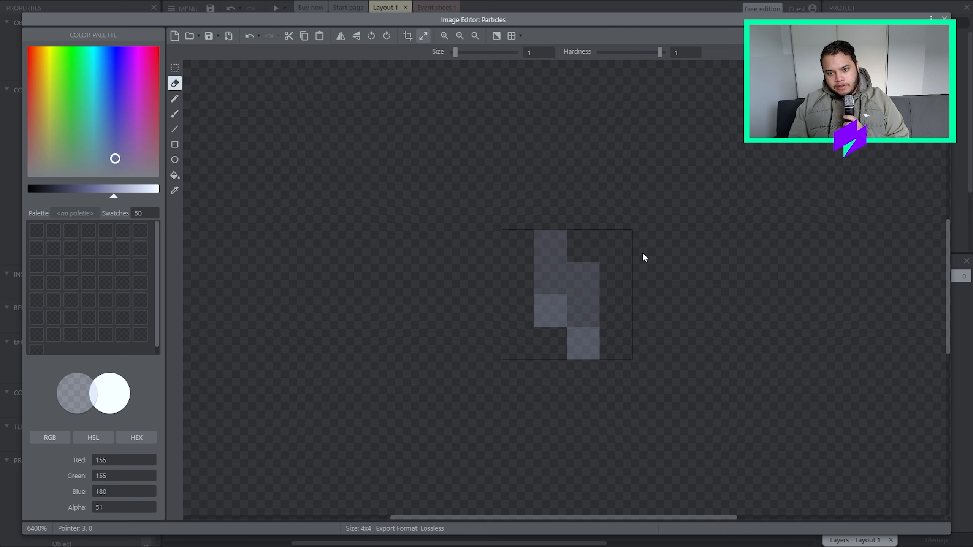
pyautogui.click(943, 17)
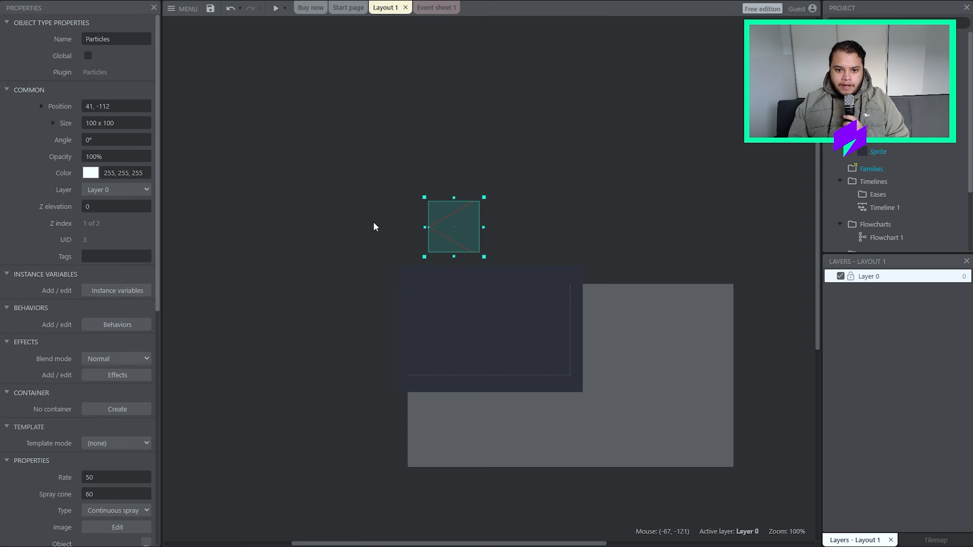
# Move the Particles object down from above the layout onto the upper-left edge of the dark background.
pyautogui.scroll(3, 446, 245)
pyautogui.scroll(-3, 454, 307)
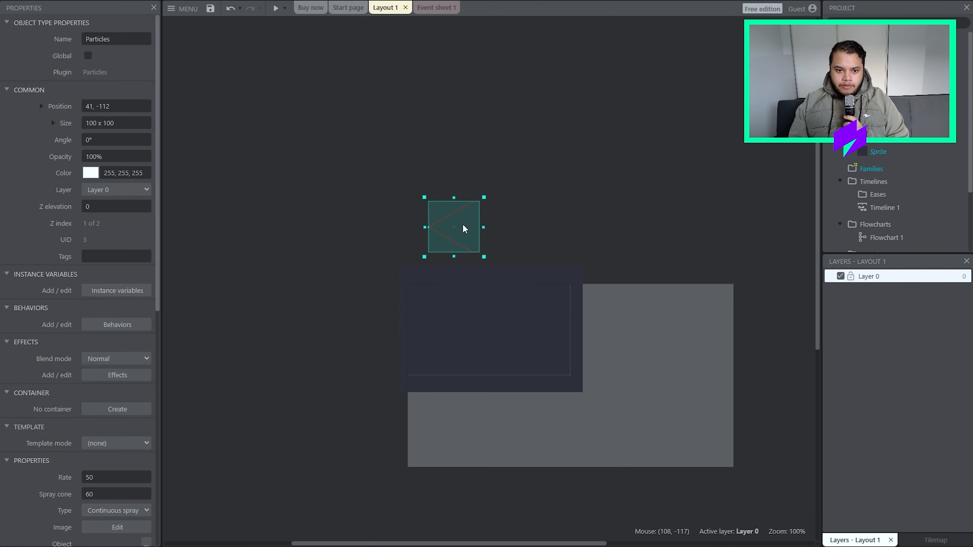
pyautogui.keyDown('ctrl'); pyautogui.scroll(5, 447, 330); pyautogui.keyUp('ctrl')
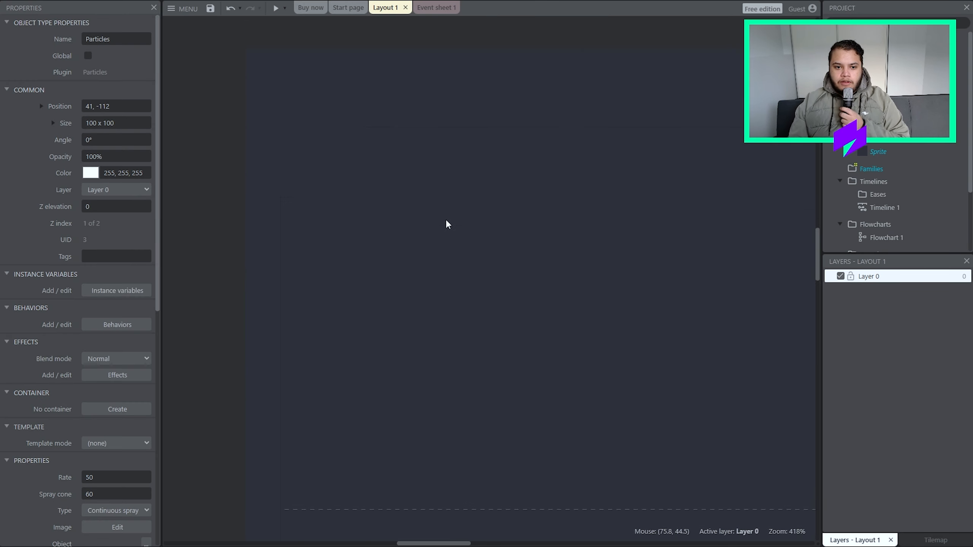
pyautogui.scroll(3, 450, 218)
pyautogui.moveTo(490, 130); pyautogui.dragTo(499, 405)
pyautogui.scroll(-2, 502, 307)
pyautogui.moveTo(504, 235); pyautogui.dragTo(526, 231)
# Set the Particles object's angle to 90° and move it up over the background's upper edge.
pyautogui.click(134, 140)
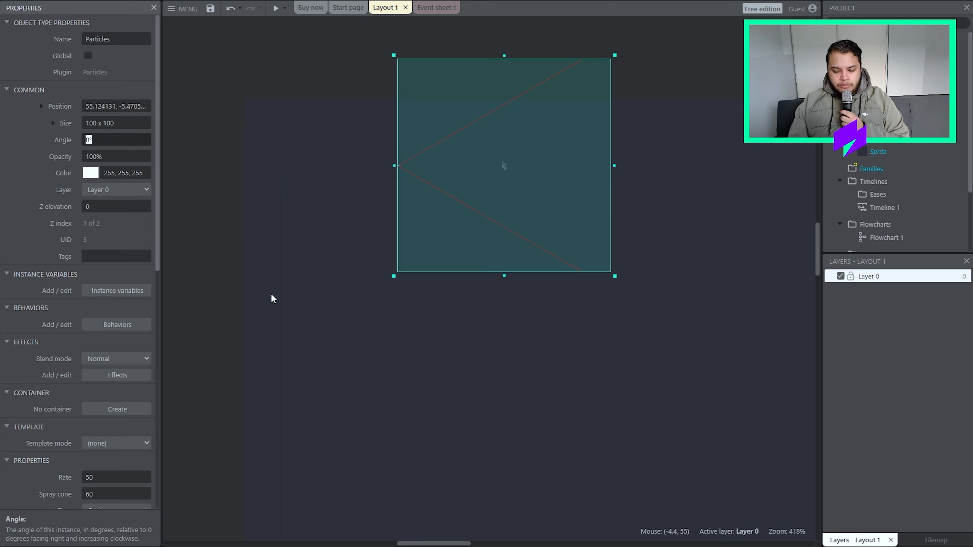
pyautogui.write('90')
pyautogui.press('Tab')
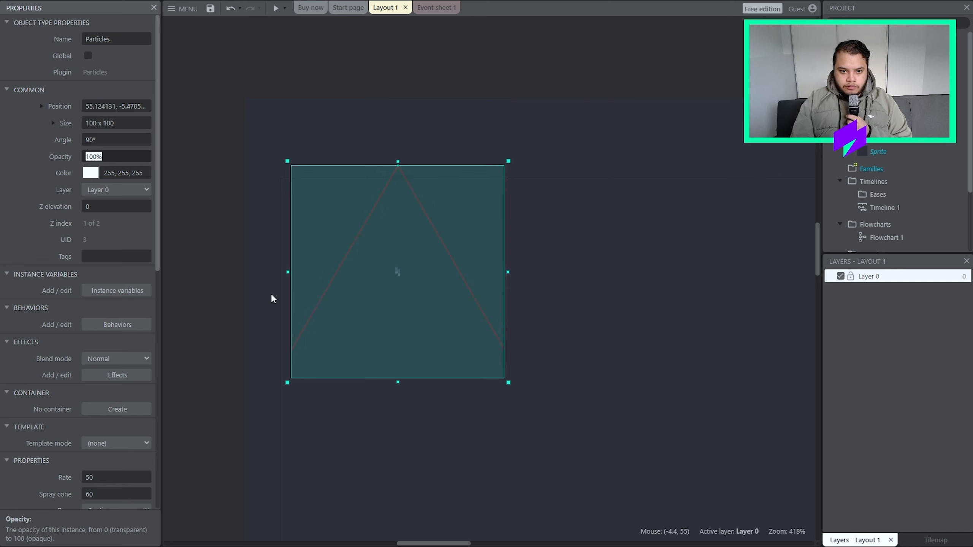
pyautogui.moveTo(429, 274); pyautogui.dragTo(456, 215)
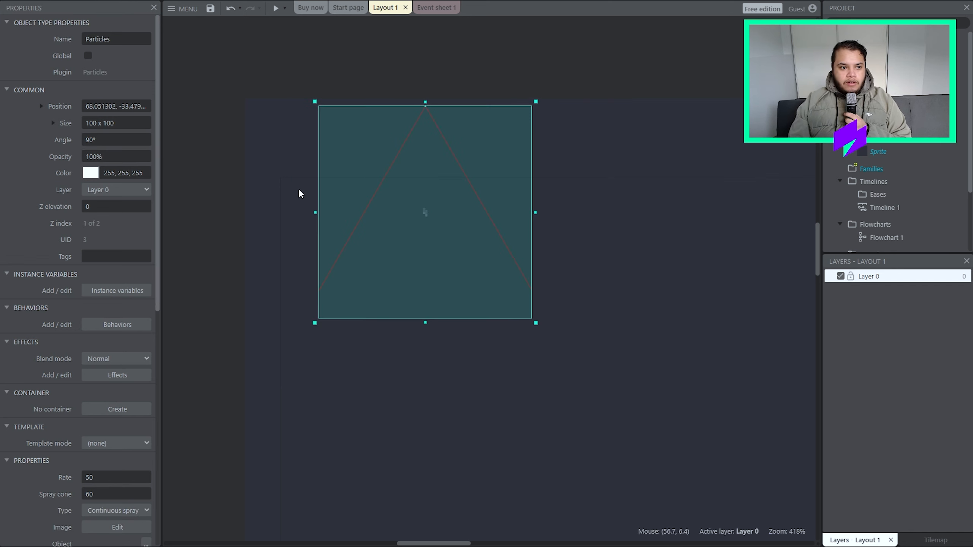
# Set the Particles object's spray cone to 0.
pyautogui.scroll(-5, 137, 438)
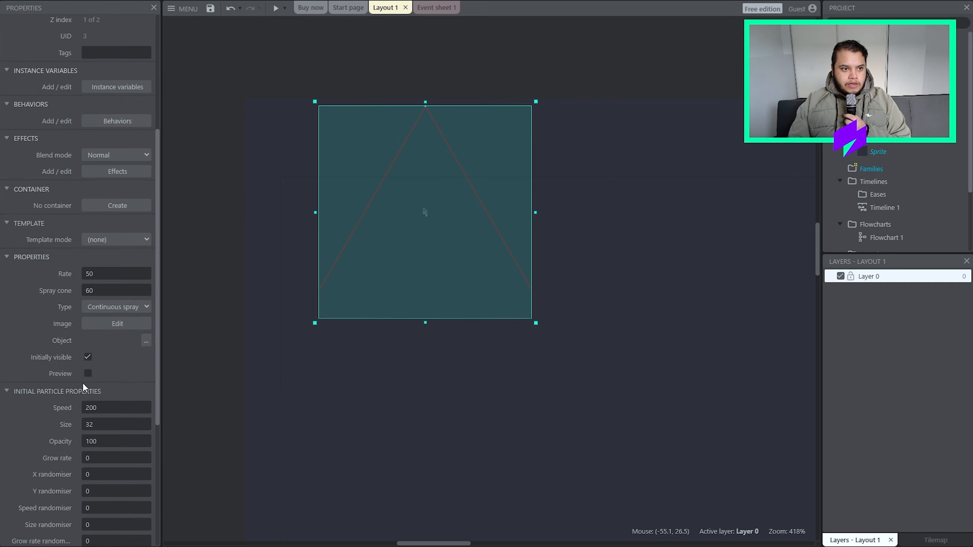
pyautogui.click(135, 290)
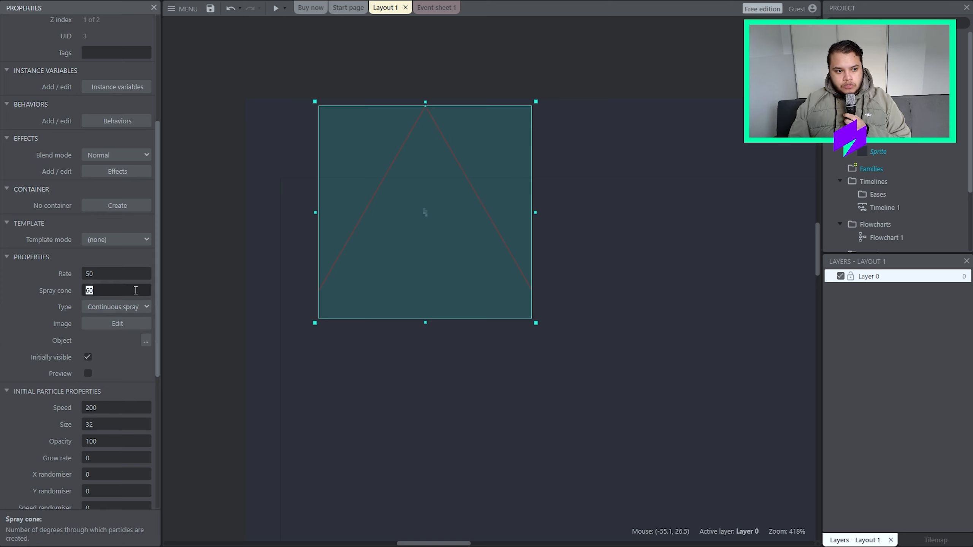
pyautogui.write('0')
pyautogui.press('Tab')
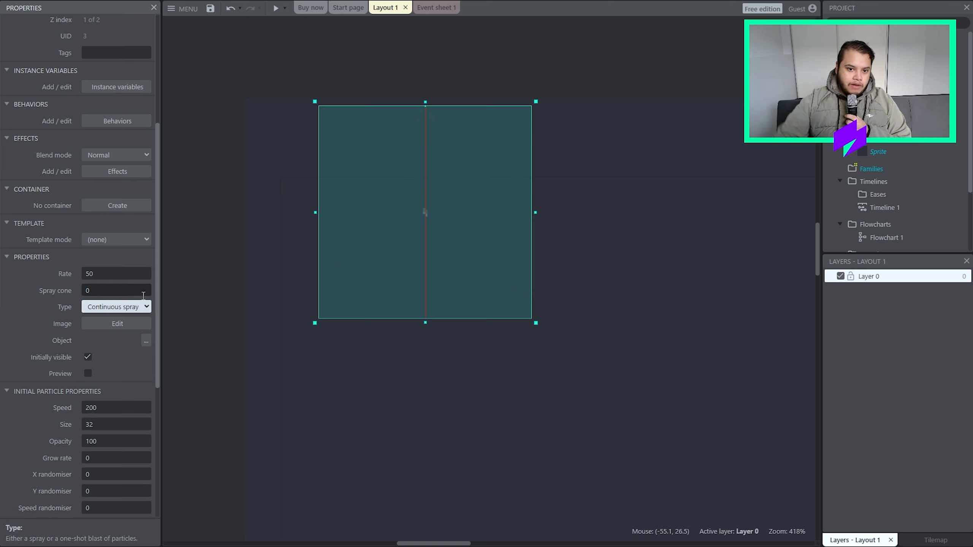
# Try to turn on the live preview of the Particles object.
pyautogui.click(88, 373)
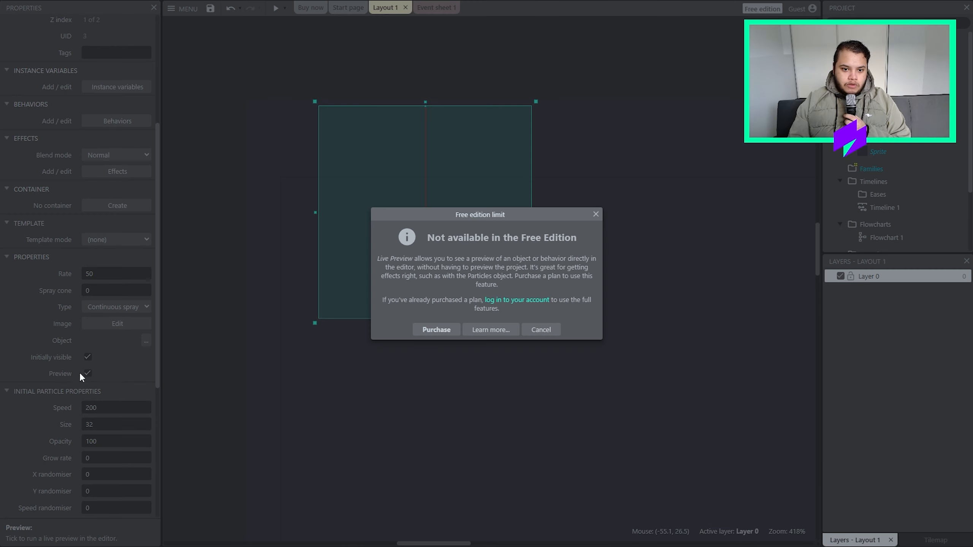
pyautogui.click(539, 330)
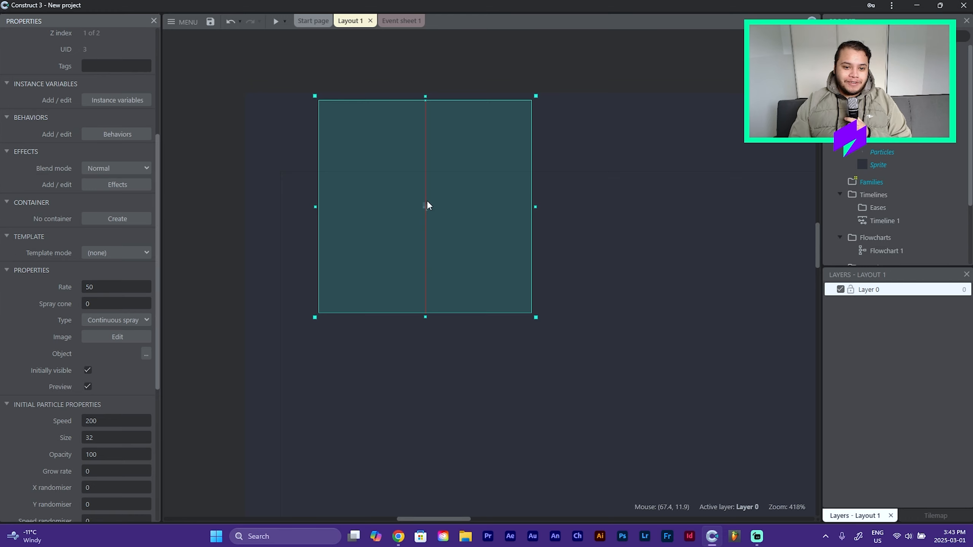
pyautogui.doubleClick(435, 217)
pyautogui.press('Escape')
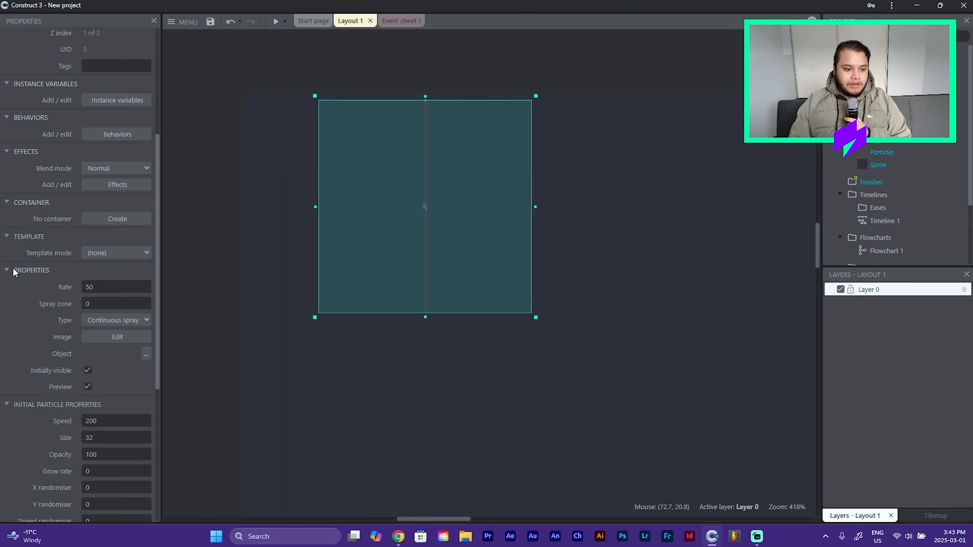
# Run the particle live preview in the editor and reposition the emitter near the background's upper-left corner.
pyautogui.scroll(-5, 51, 269)
pyautogui.scroll(2, 100, 202)
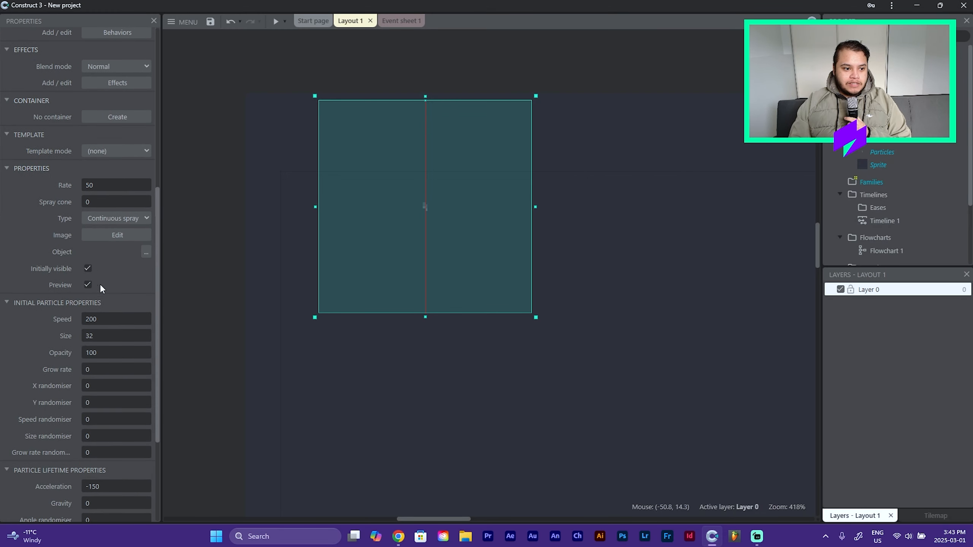
pyautogui.click(88, 284)
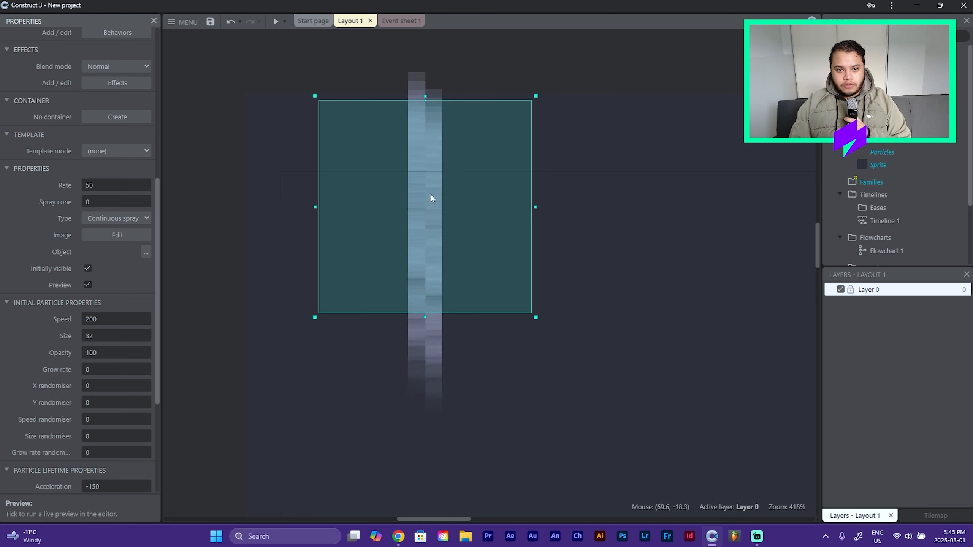
pyautogui.moveTo(465, 242)
pyautogui.mouseDown()
pyautogui.moveTo(513, 286)
pyautogui.moveTo(496, 288)
pyautogui.moveTo(443, 342)
pyautogui.mouseUp()
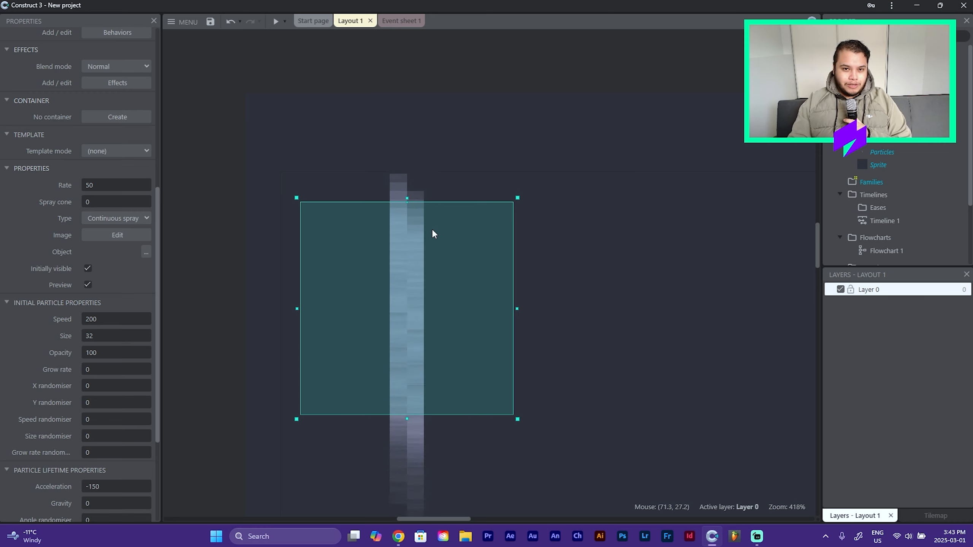
pyautogui.moveTo(420, 272); pyautogui.dragTo(427, 256)
# Set the particle rate to 25.
pyautogui.click(122, 187)
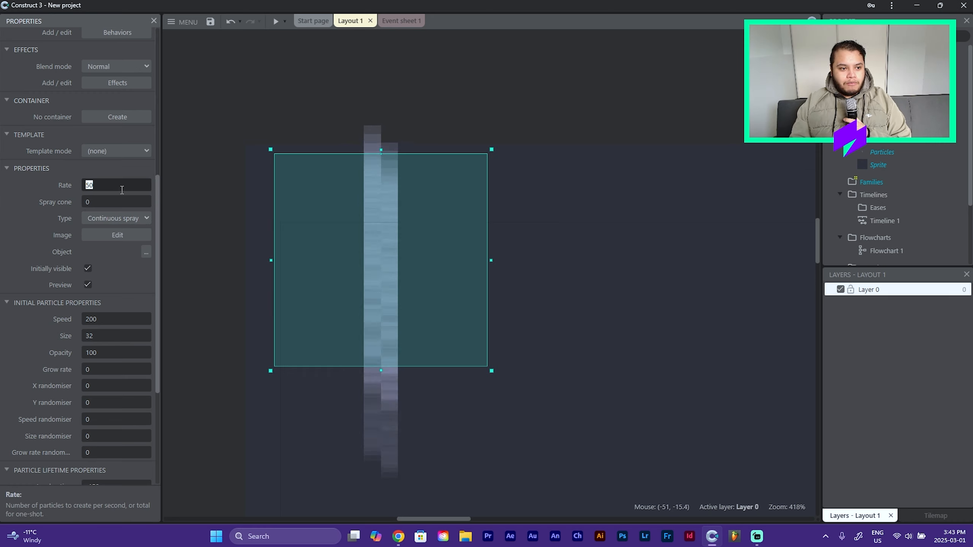
pyautogui.press('BackSpace')
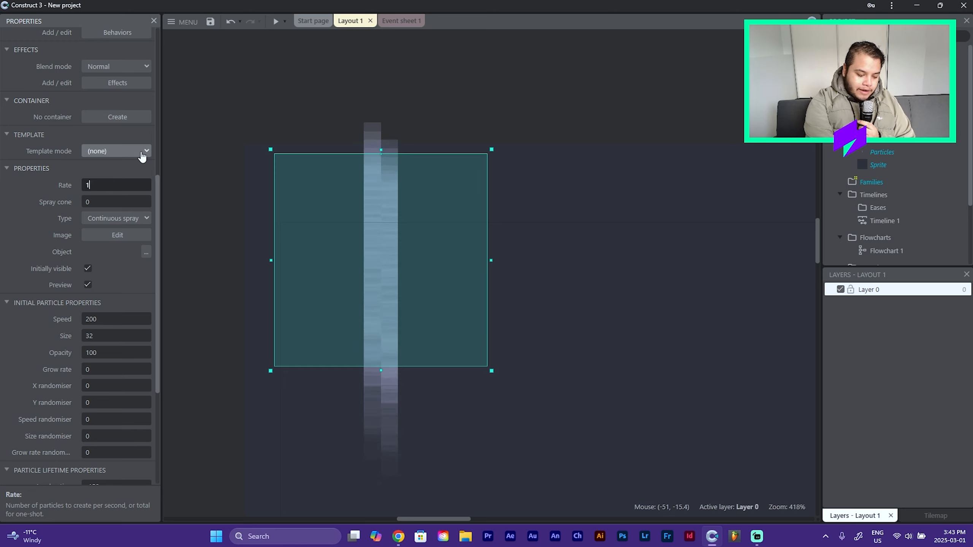
pyautogui.write('25')
pyautogui.press('Tab')
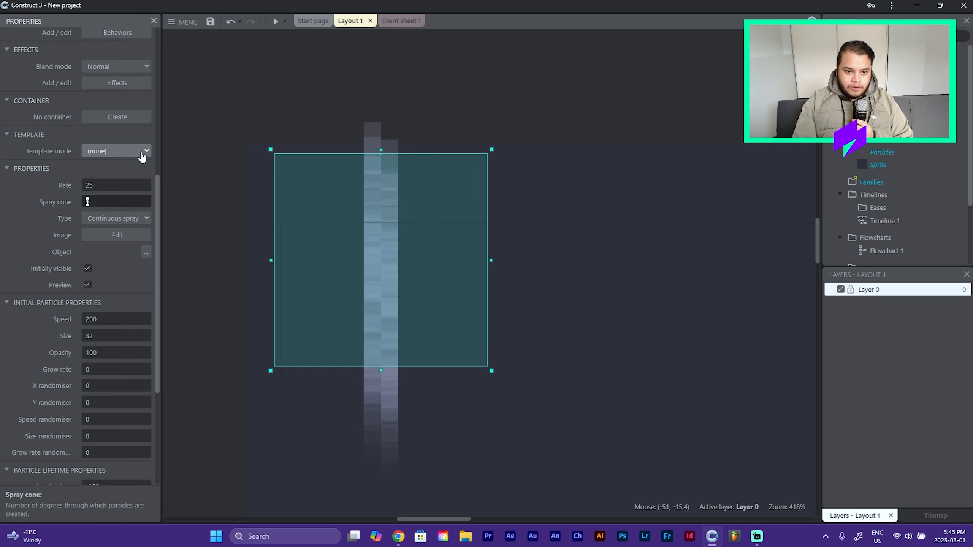
# Set the particle lifetime timeout to 5 seconds and check how far the spray reaches down the layout.
pyautogui.scroll(-5, 124, 303)
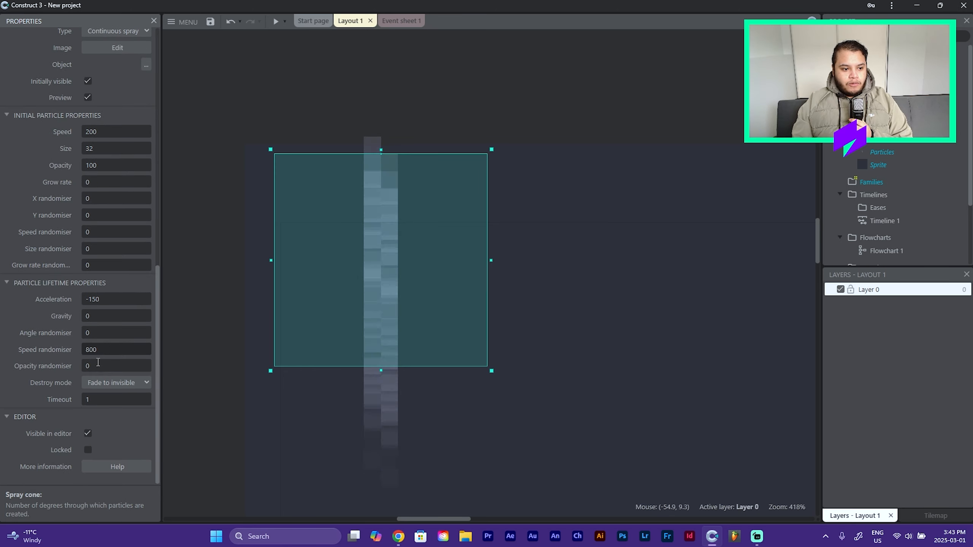
pyautogui.click(126, 398)
pyautogui.press('BackSpace')
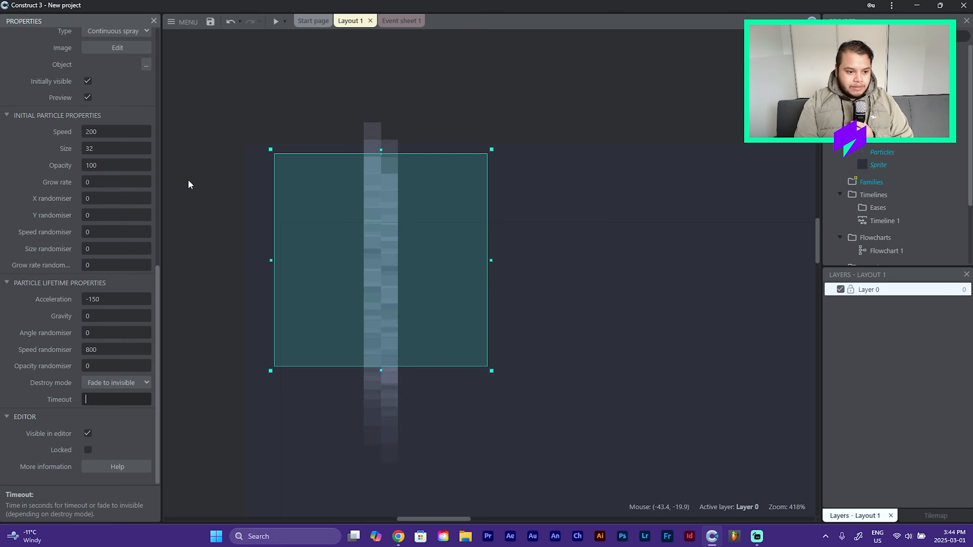
pyautogui.write('5')
pyautogui.press('Tab')
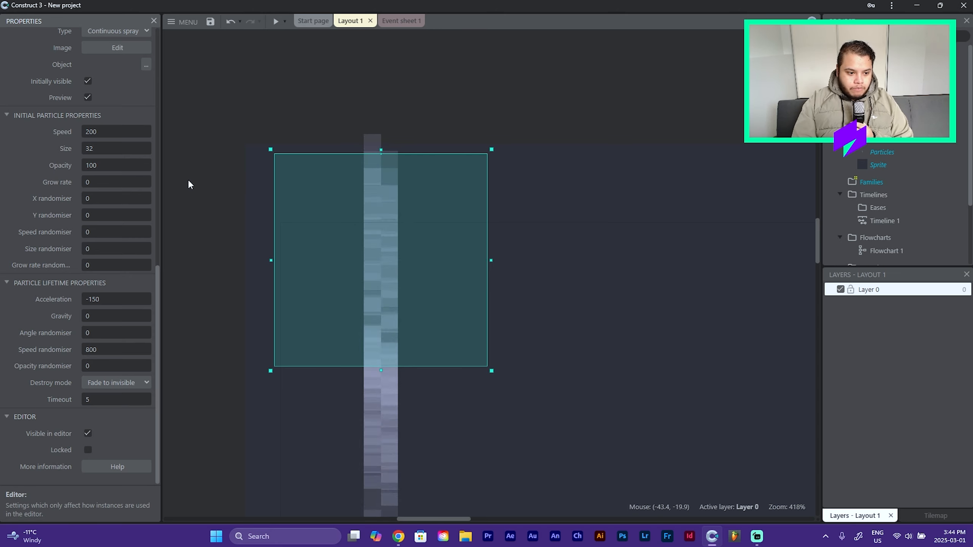
pyautogui.scroll(-6, 434, 158)
pyautogui.scroll(5, 418, 178)
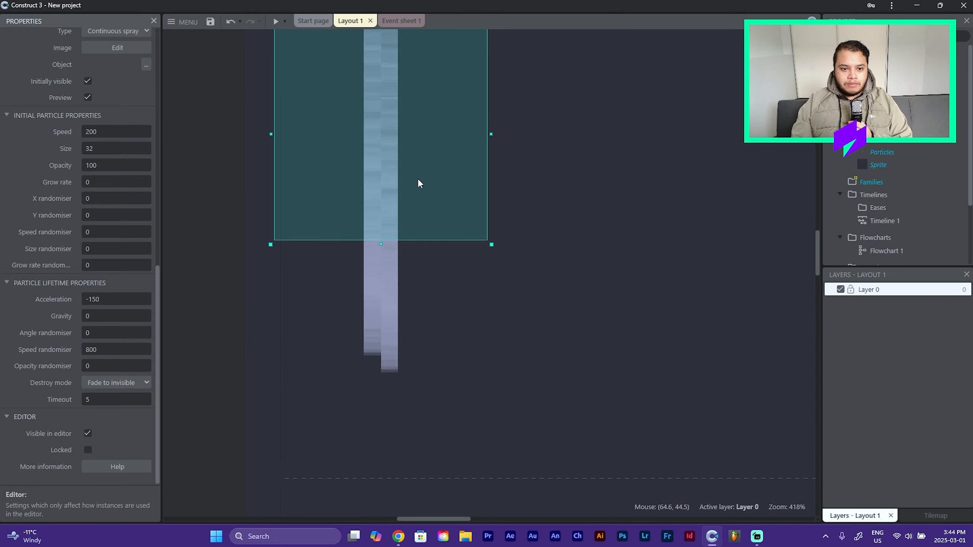
pyautogui.scroll(5, 371, 230)
pyautogui.scroll(-4, 383, 249)
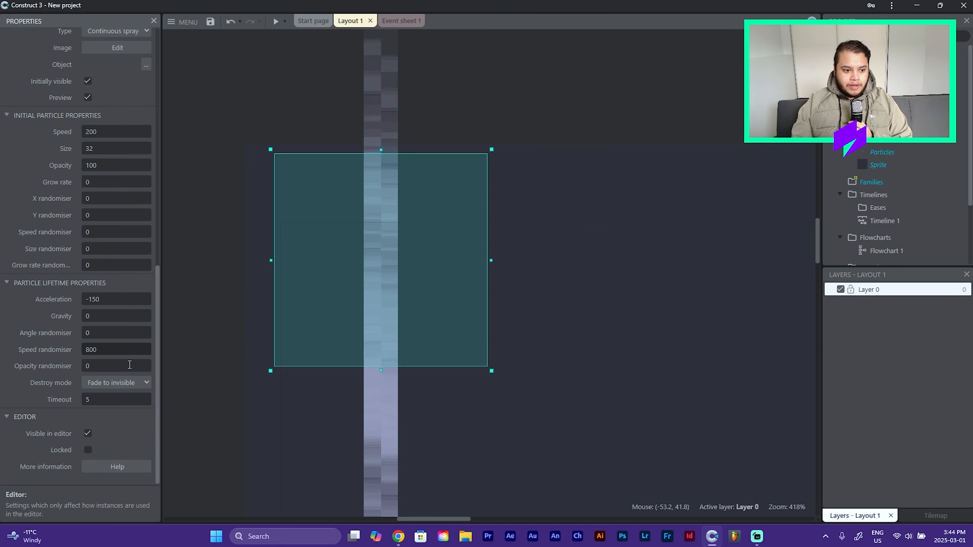
# Check the canvas size of the particle image in the image editor, keeping it as it is.
pyautogui.doubleClick(423, 273)
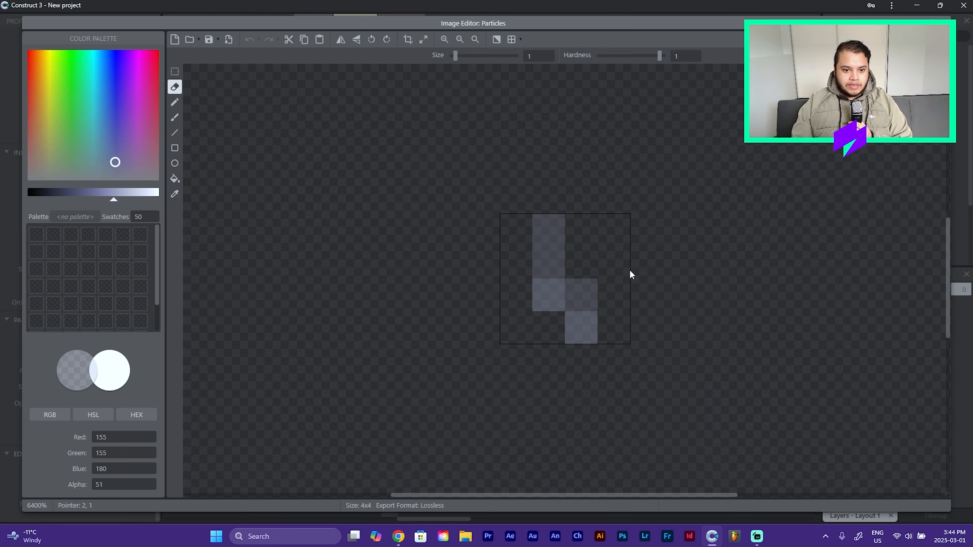
pyautogui.click(423, 40)
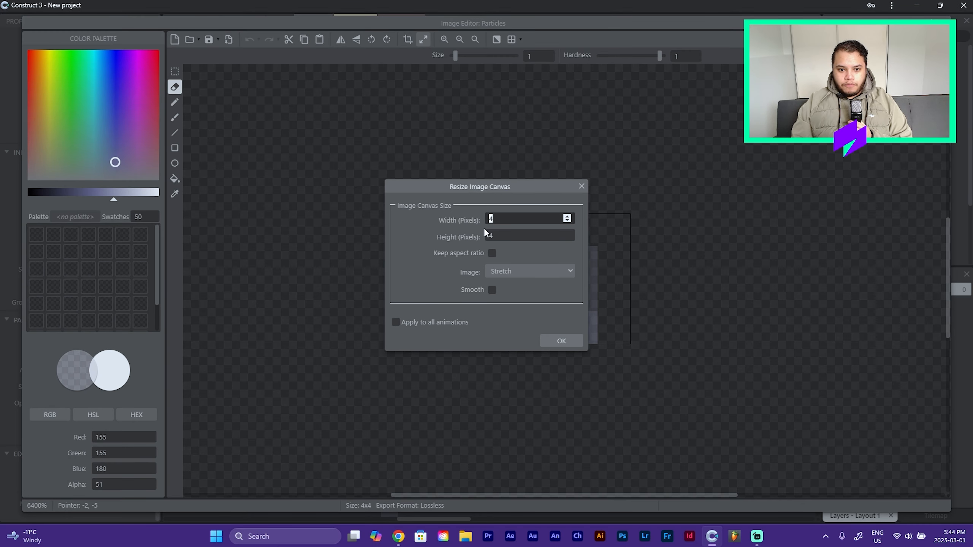
pyautogui.click(569, 338)
pyautogui.press('Escape')
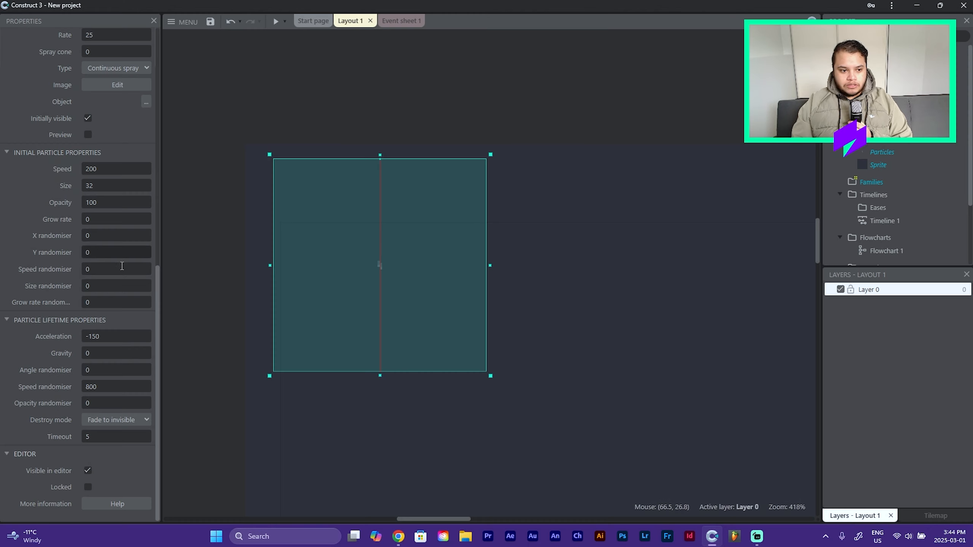
# Set the initial particle size to 4 and the particle acceleration to 0.
pyautogui.click(124, 183)
pyautogui.press('BackSpace')
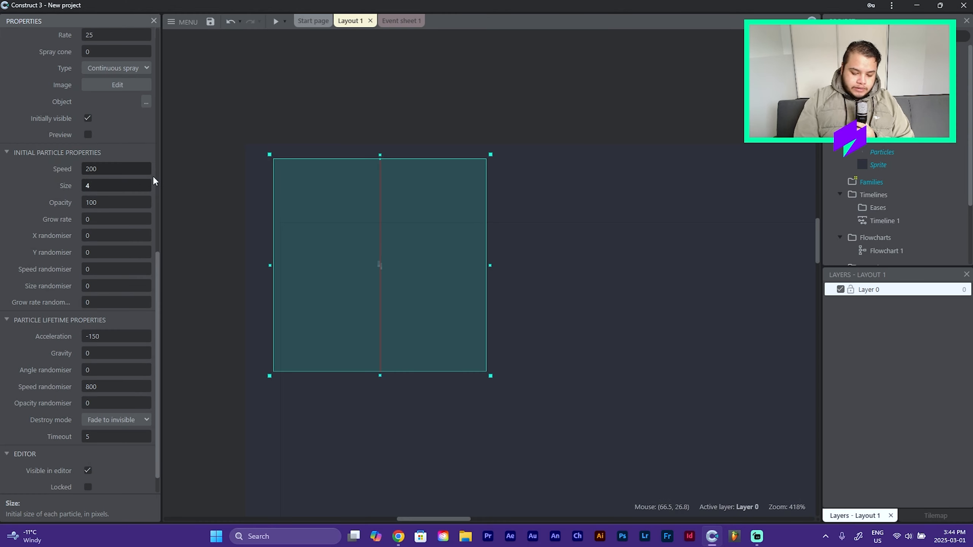
pyautogui.press('Tab')
pyautogui.click(133, 338)
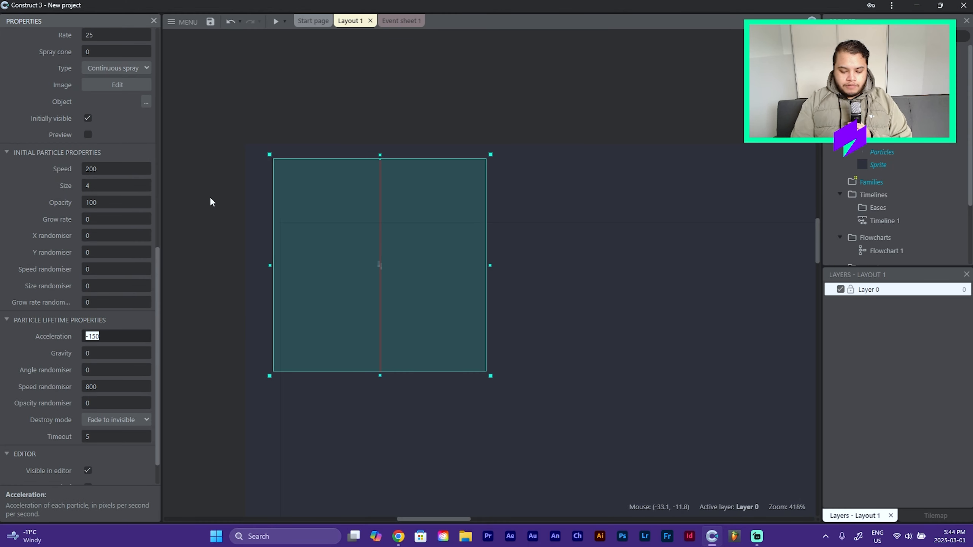
pyautogui.press('Tab')
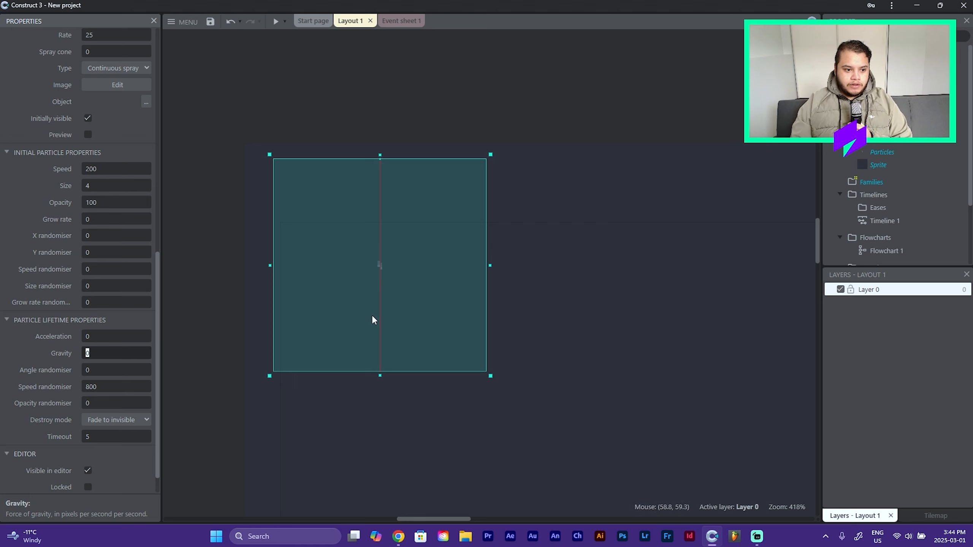
# Turn on the Particles object's preview and move the emitter slightly farther inside the background.
pyautogui.click(88, 135)
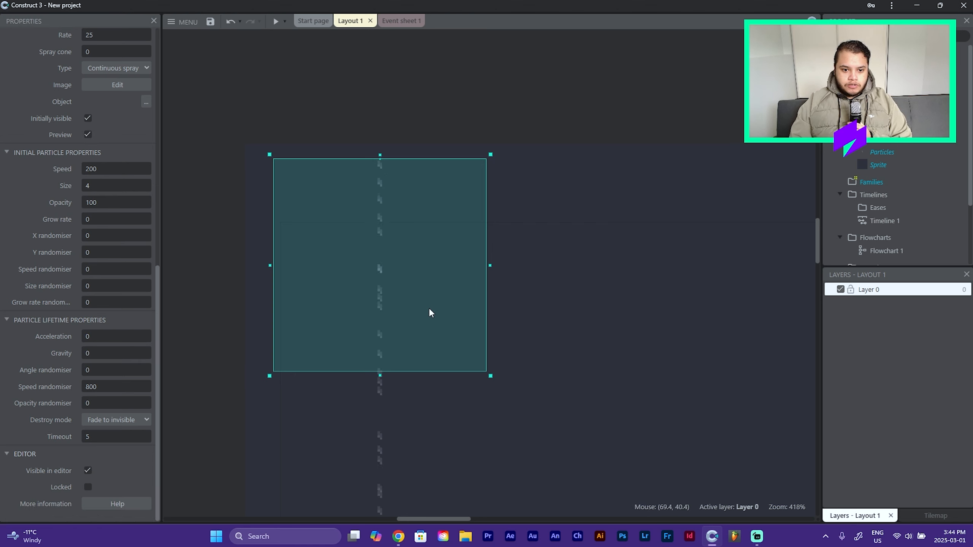
pyautogui.moveTo(428, 311); pyautogui.dragTo(475, 369)
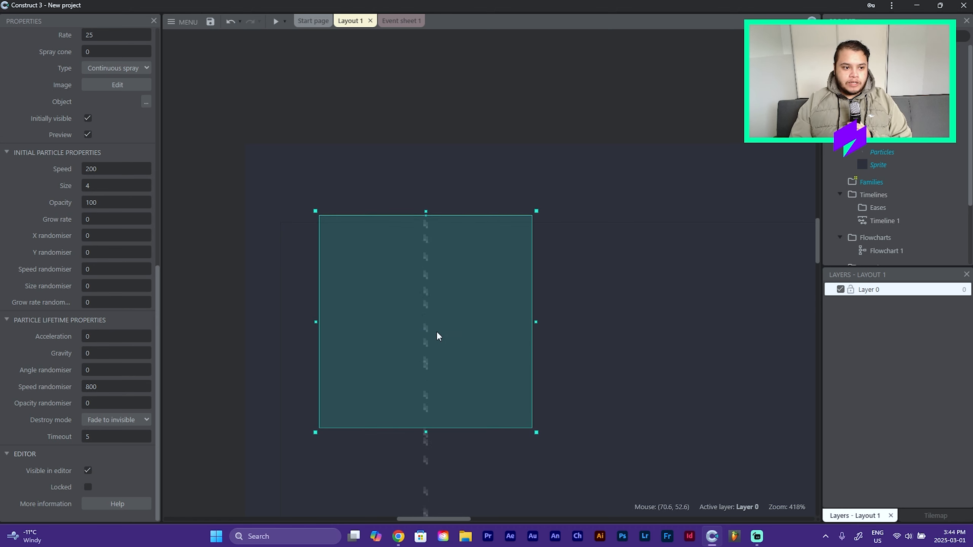
pyautogui.moveTo(437, 331); pyautogui.dragTo(460, 315)
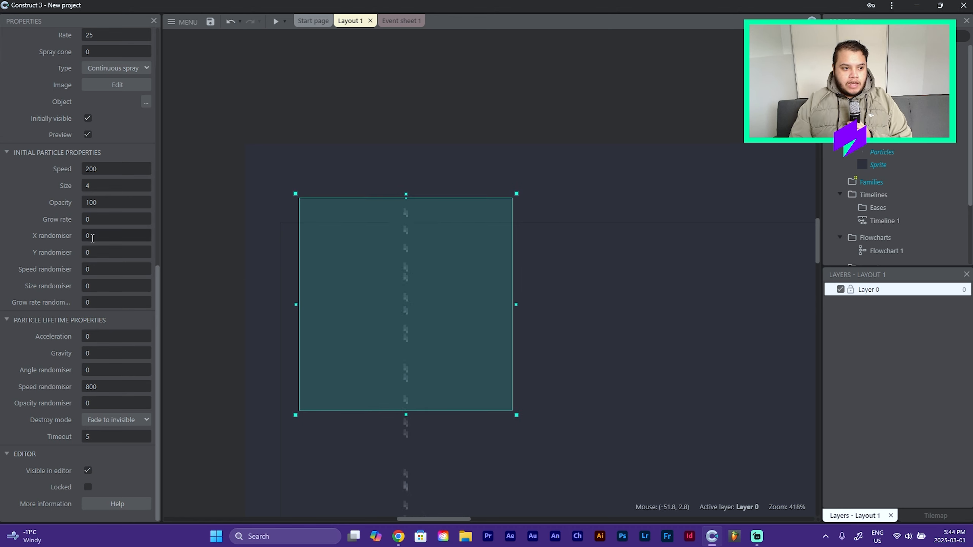
# Set the X randomiser to 20, then widen the Particles object to about twice its width and reposition it near the background's upper edge.
pyautogui.click(95, 238)
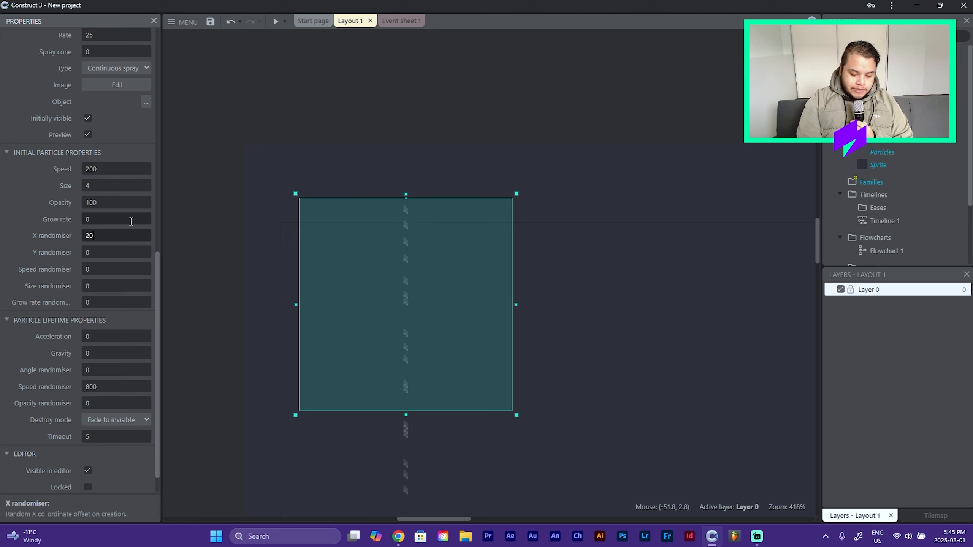
pyautogui.moveTo(517, 305); pyautogui.dragTo(723, 312)
pyautogui.moveTo(592, 307); pyautogui.dragTo(551, 332)
# Set the X randomiser to 100, check the wider particle spread, and nudge the Particles object slightly.
pyautogui.click(137, 239)
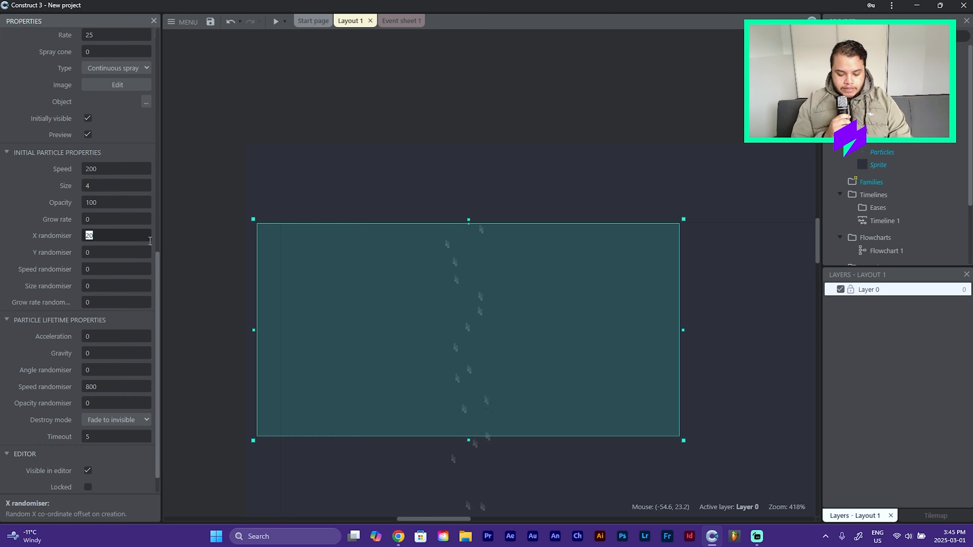
pyautogui.write('100')
pyautogui.press('Tab')
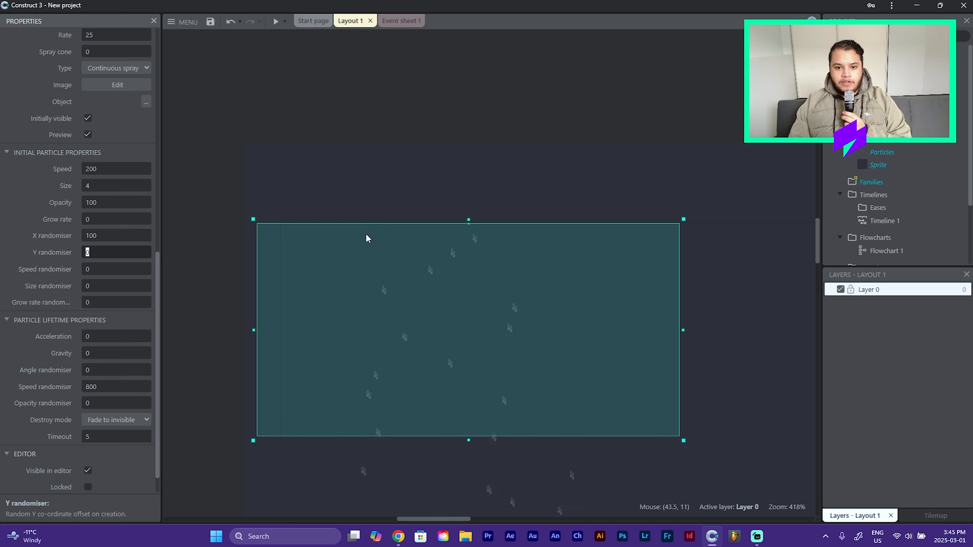
pyautogui.scroll(-3, 473, 233)
pyautogui.scroll(3, 425, 306)
pyautogui.scroll(-2, 382, 270)
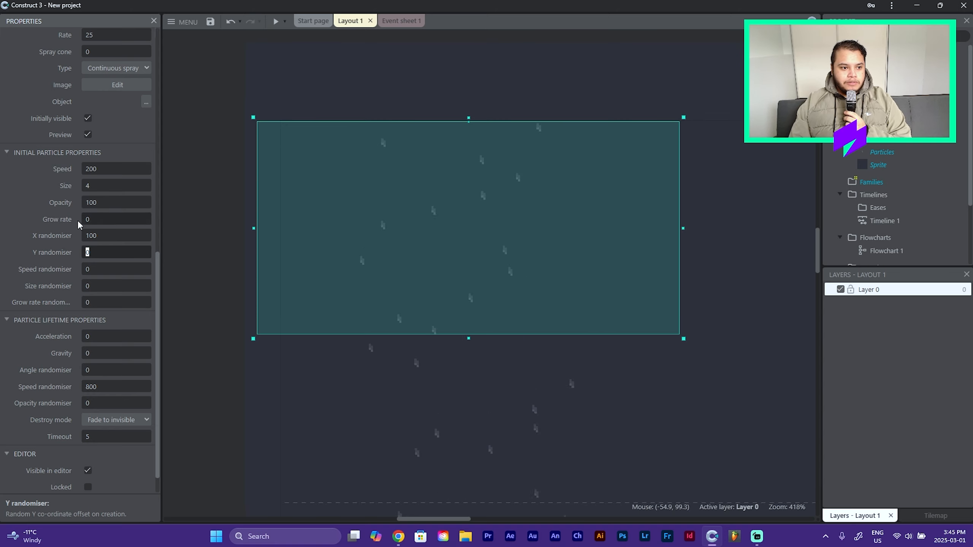
pyautogui.moveTo(509, 219)
pyautogui.mouseDown()
pyautogui.moveTo(524, 213)
pyautogui.moveTo(525, 227)
pyautogui.mouseUp()
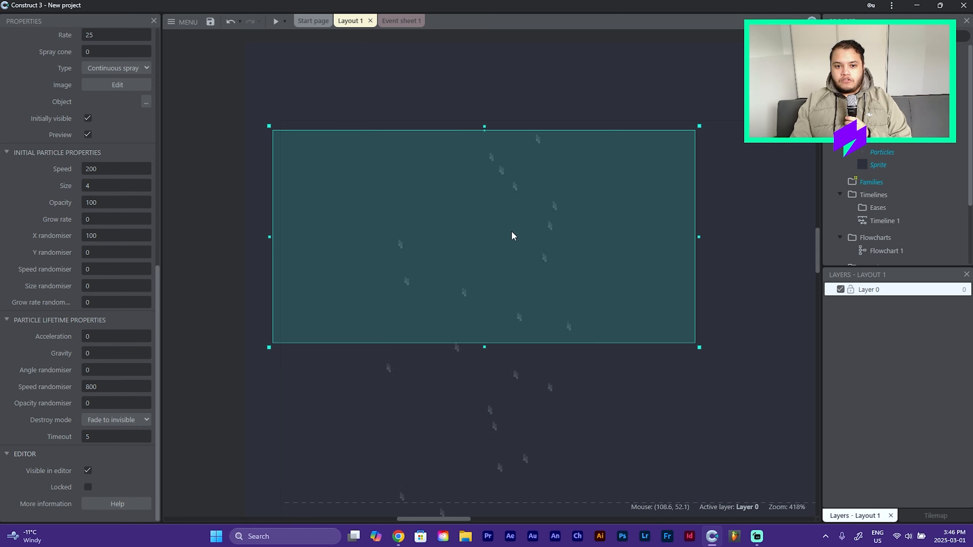
# Set the initial particle size to 1 and check the particles in the preview.
pyautogui.click(136, 188)
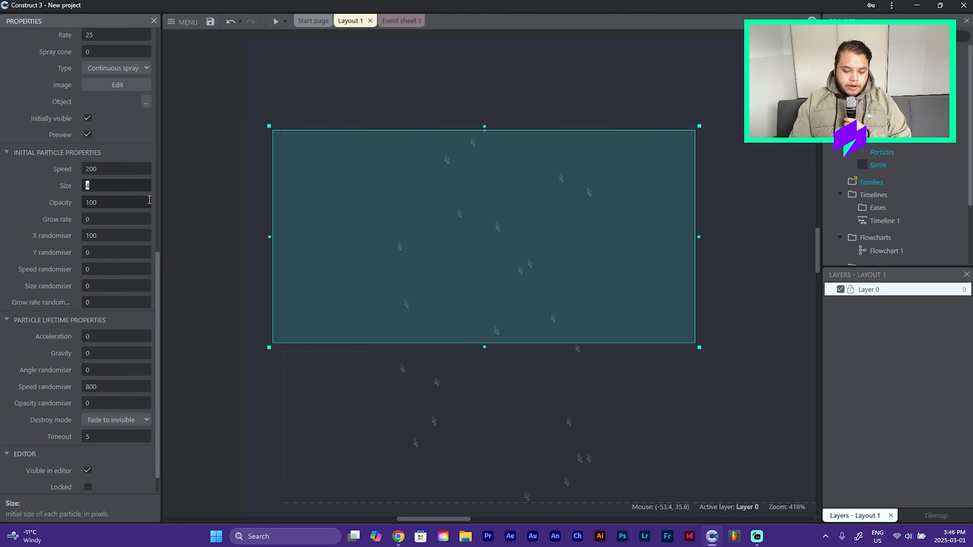
pyautogui.write('1')
pyautogui.click(149, 199)
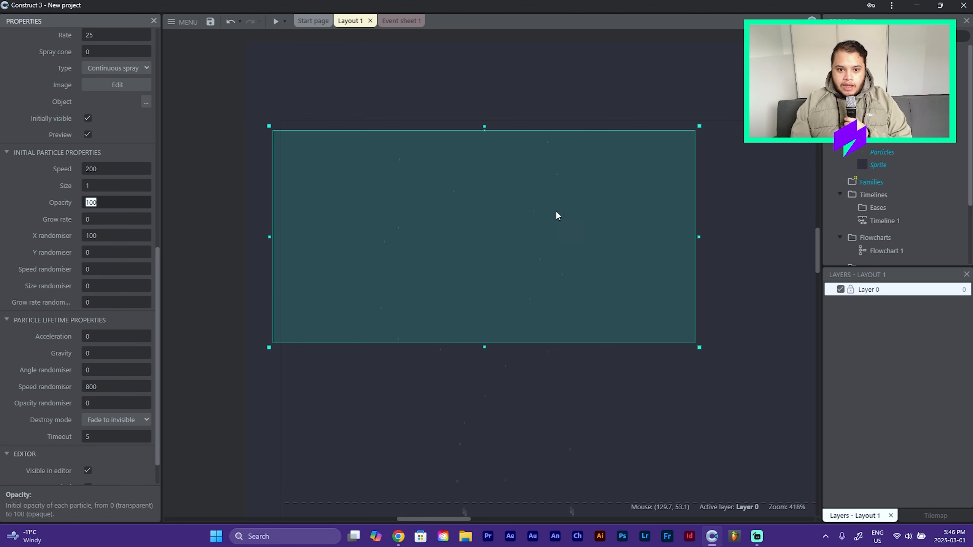
pyautogui.scroll(3, 544, 217)
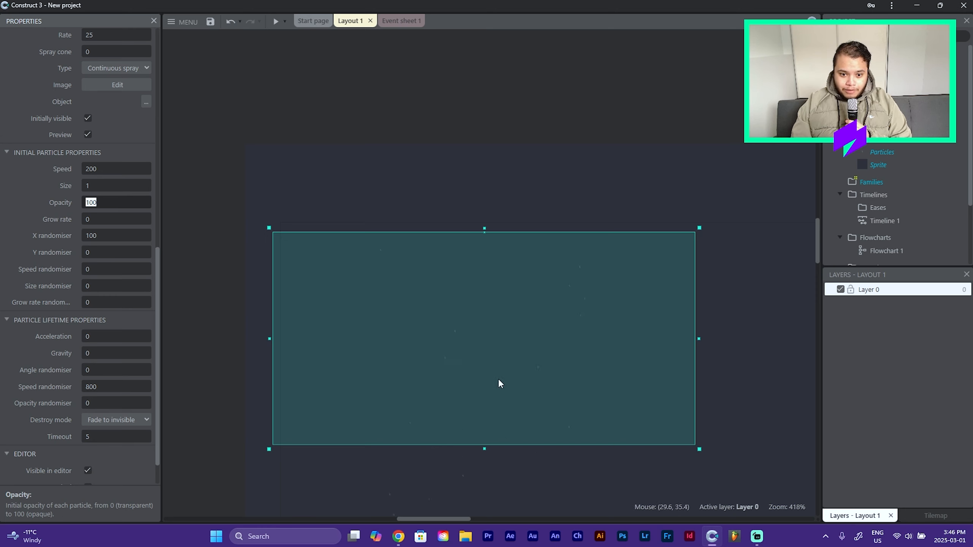
# Set the initial particle size to 2 and fine-tune the Particles object's position on the background.
pyautogui.click(113, 191)
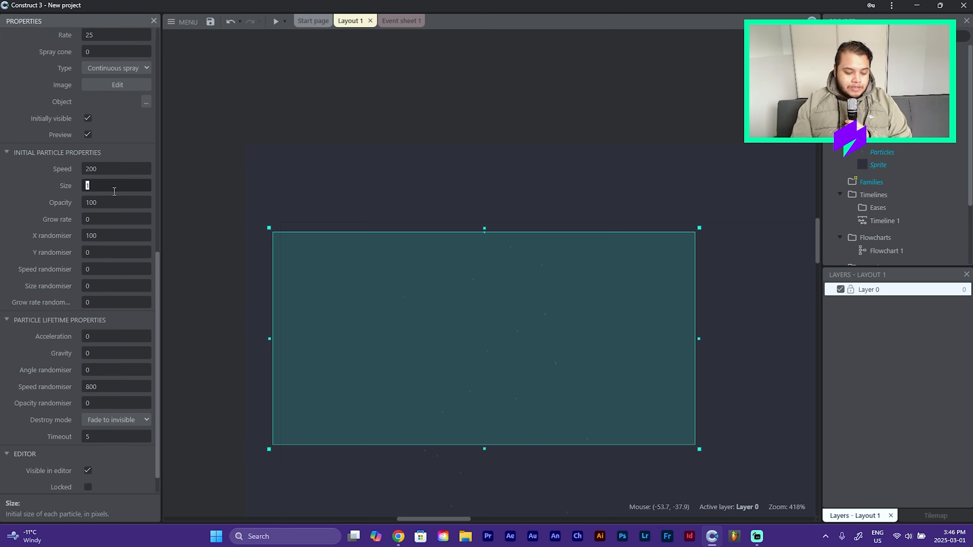
pyautogui.write('2')
pyautogui.press('Tab')
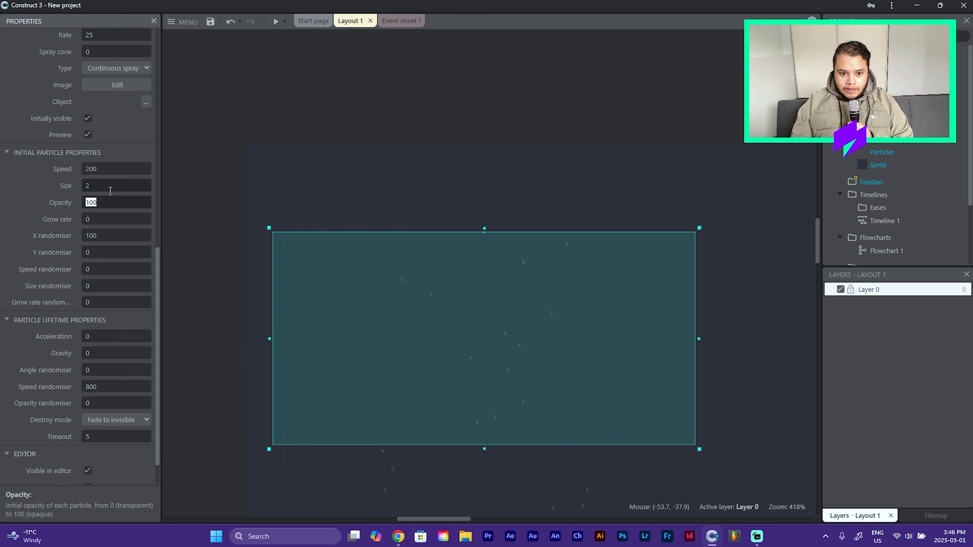
pyautogui.moveTo(604, 360); pyautogui.dragTo(602, 336)
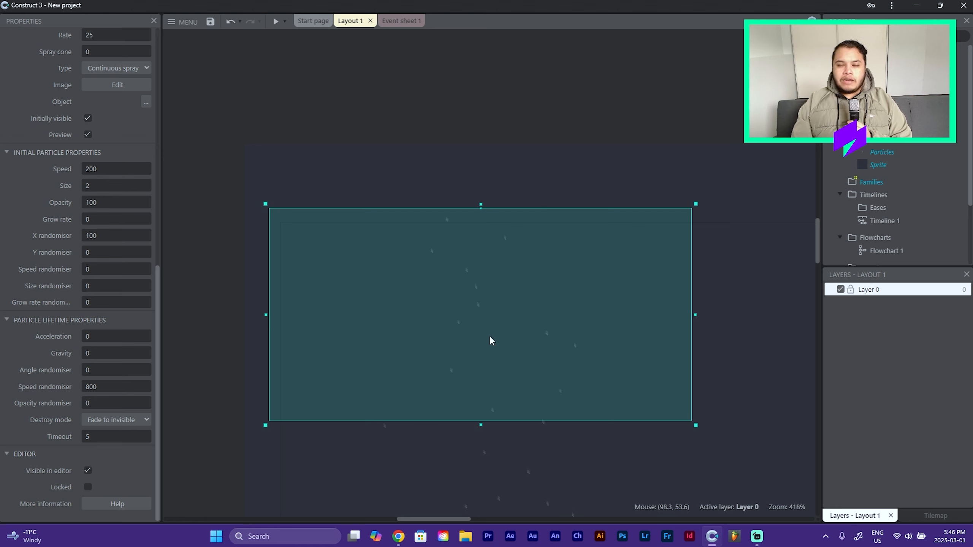
pyautogui.moveTo(576, 347)
pyautogui.mouseDown()
pyautogui.moveTo(636, 350)
pyautogui.moveTo(584, 356)
pyautogui.mouseUp()
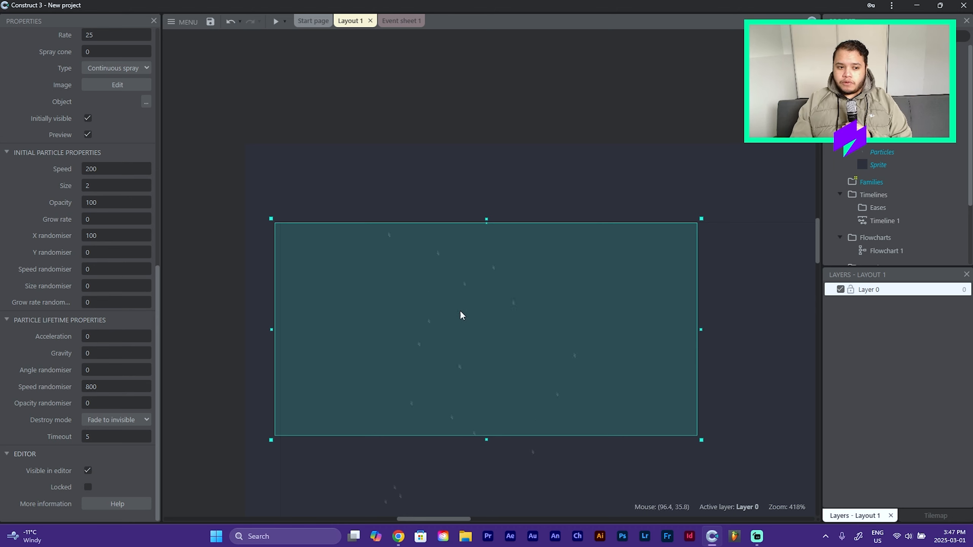
pyautogui.moveTo(506, 340); pyautogui.dragTo(510, 333)
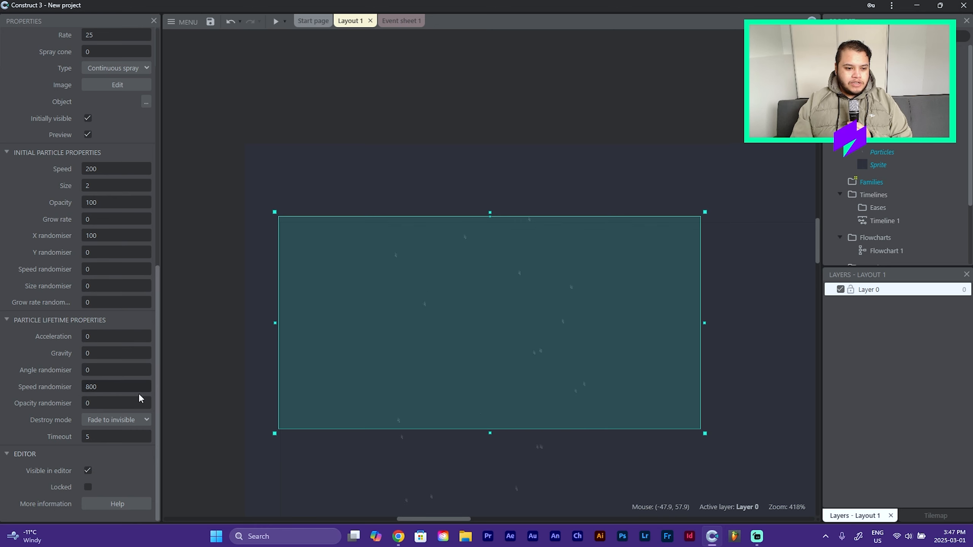
# Set the lifetime speed randomiser to 200 and the X randomiser to 200.
pyautogui.click(107, 385)
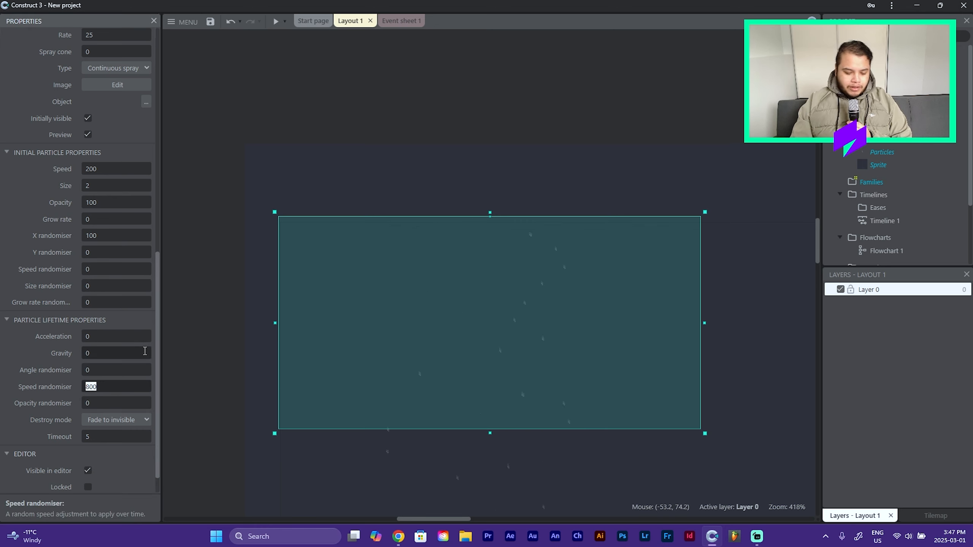
pyautogui.write('200')
pyautogui.press('Tab')
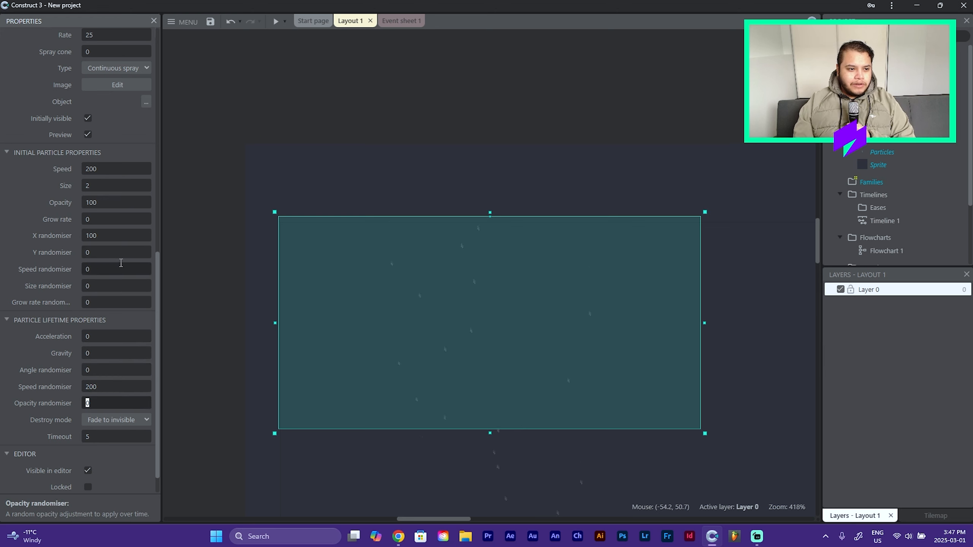
pyautogui.click(108, 235)
pyautogui.write('200')
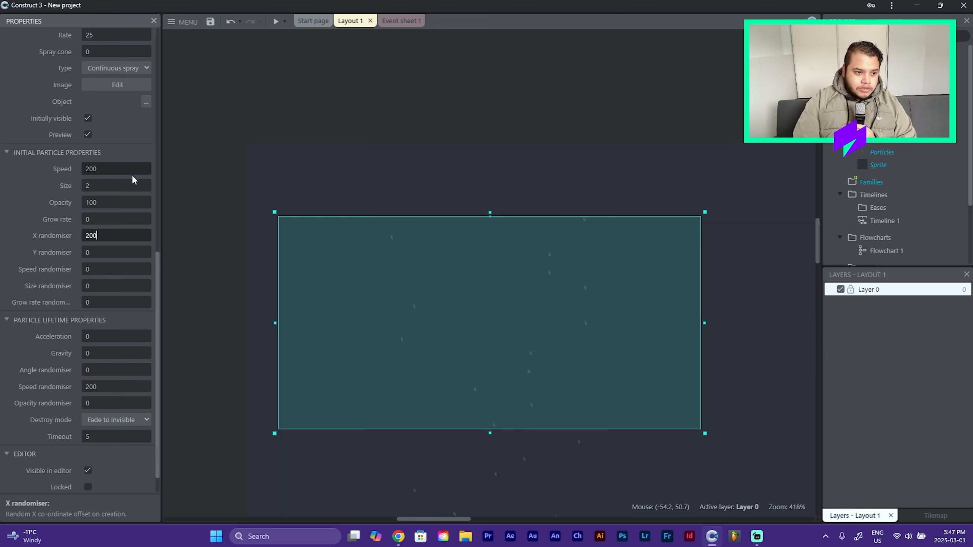
pyautogui.press('Tab')
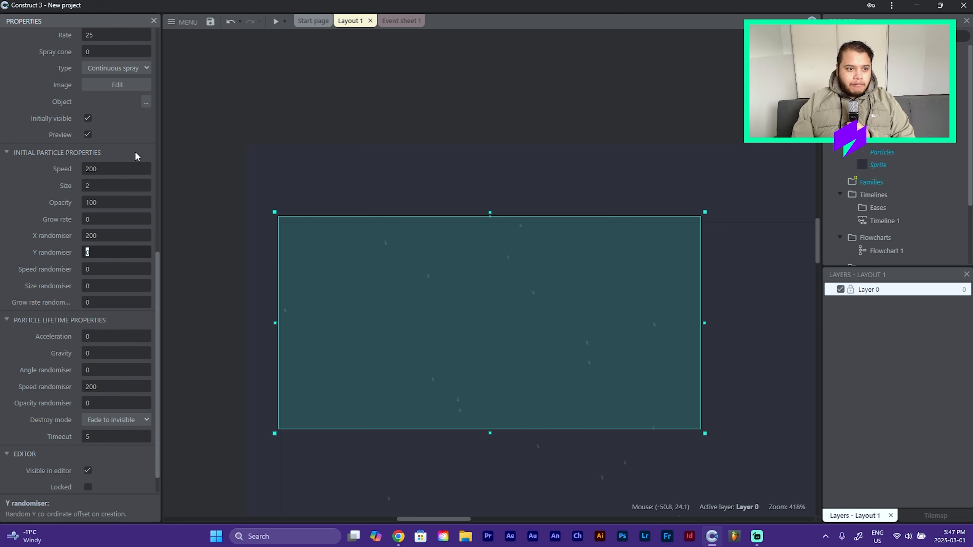
# Raise the particle rate to 40.
pyautogui.scroll(4, 135, 155)
pyautogui.click(91, 187)
pyautogui.write('40')
pyautogui.press('Tab')
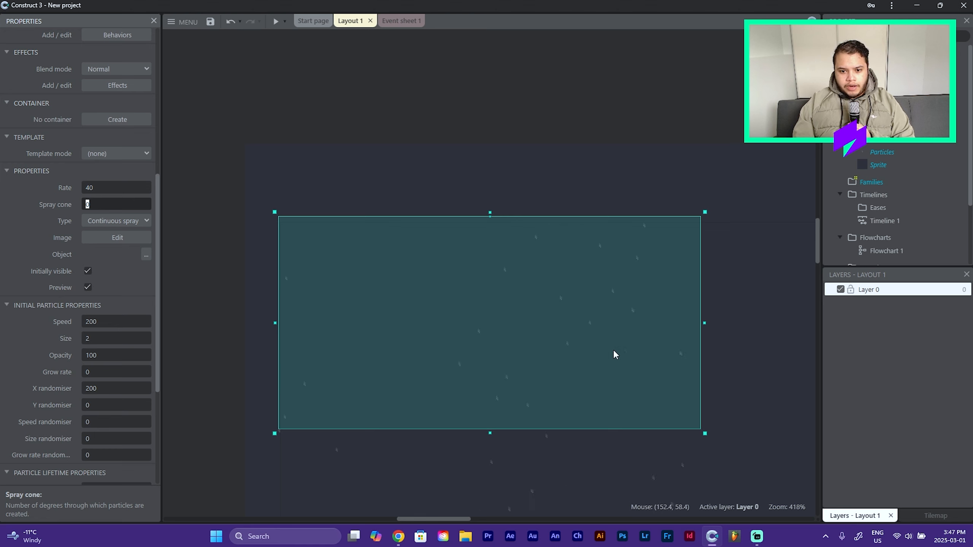
# Try a size randomiser of 10 on the particles and set it back to 0.
pyautogui.scroll(-4, 154, 298)
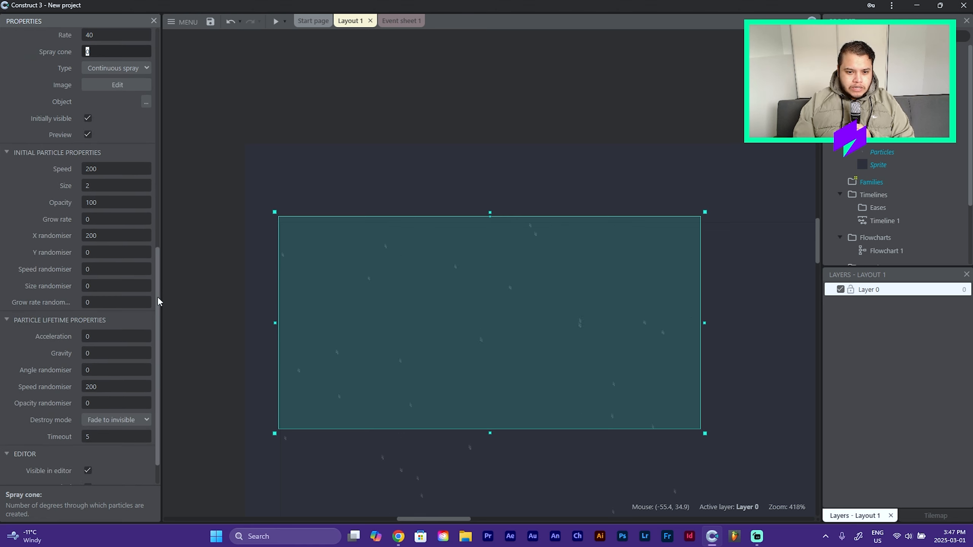
pyautogui.scroll(-1, 158, 292)
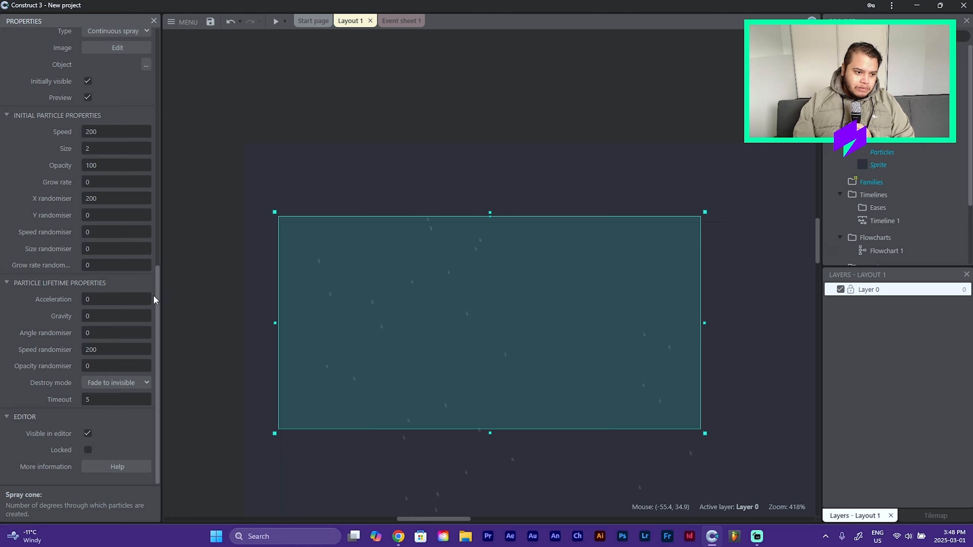
pyautogui.scroll(1, 97, 261)
pyautogui.click(99, 258)
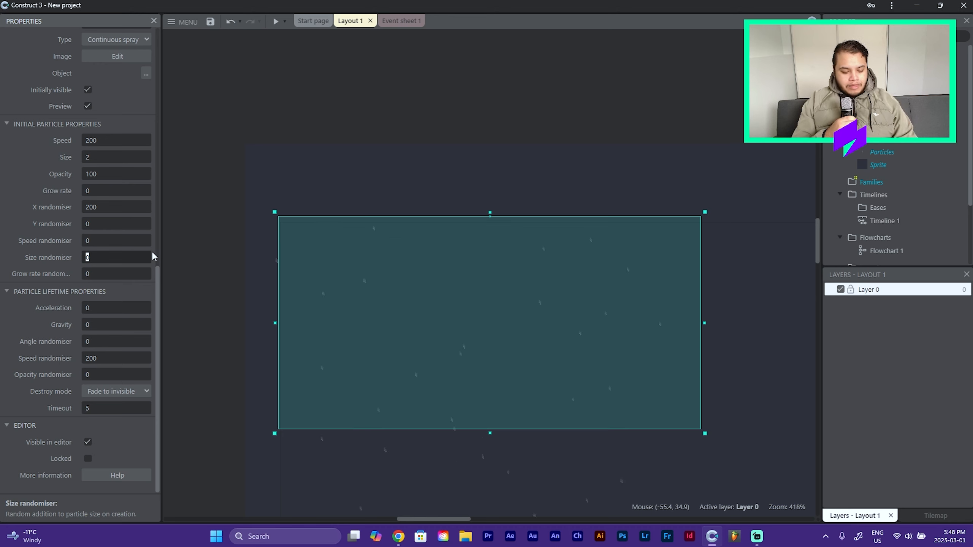
pyautogui.write('10')
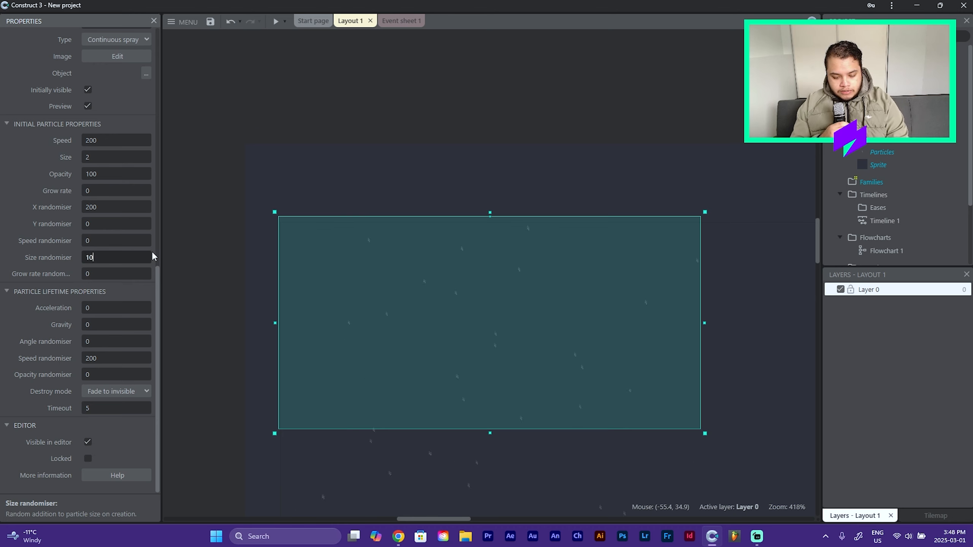
pyautogui.press('Tab')
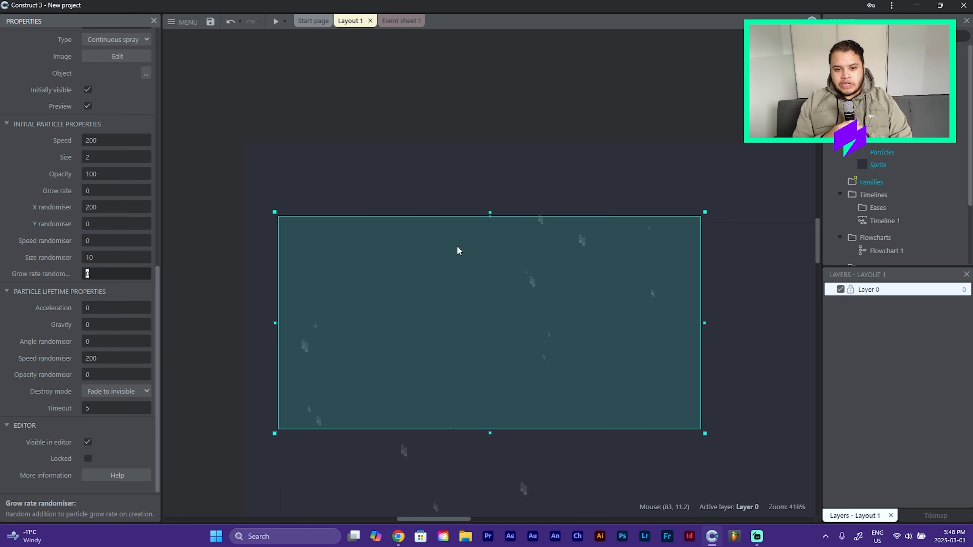
pyautogui.click(141, 257)
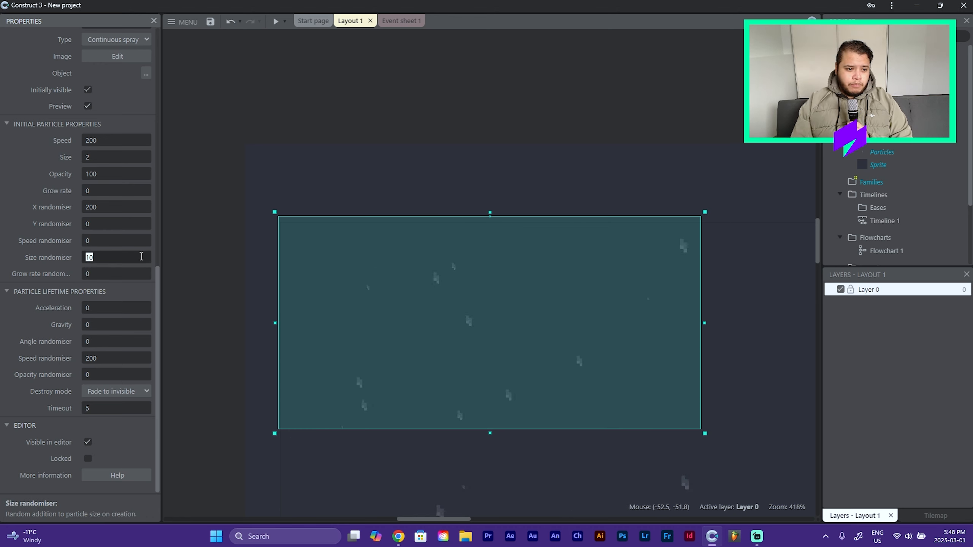
pyautogui.write('0')
pyautogui.press('Tab')
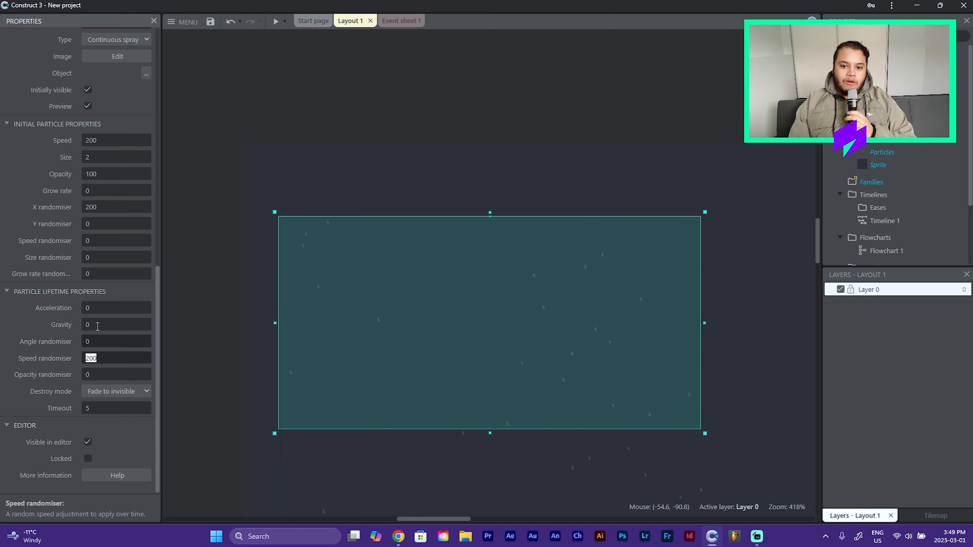
# Nudge the Particles object slightly up and to the left on the background and deselect it to check the particles.
pyautogui.scroll(-5, 400, 251)
pyautogui.scroll(5, 418, 230)
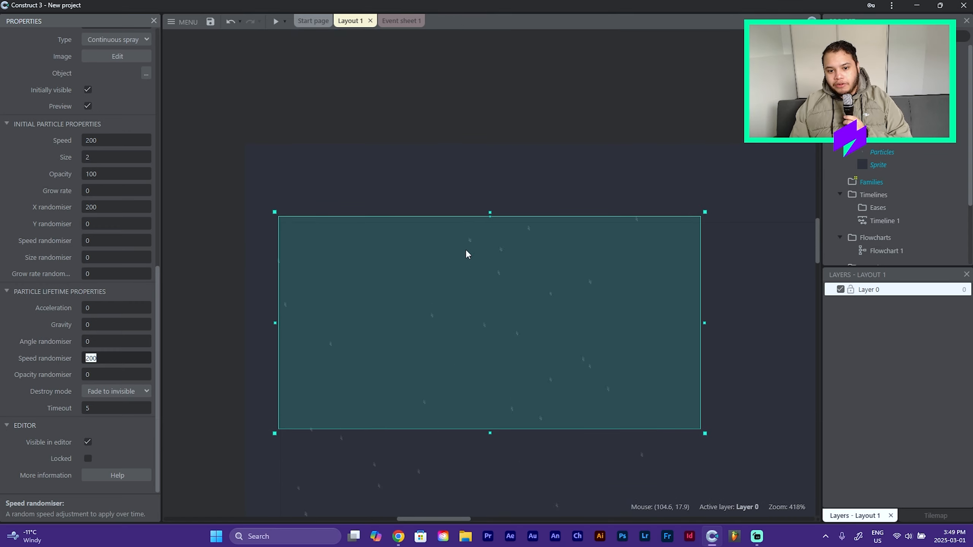
pyautogui.scroll(-3, 398, 259)
pyautogui.scroll(3, 503, 241)
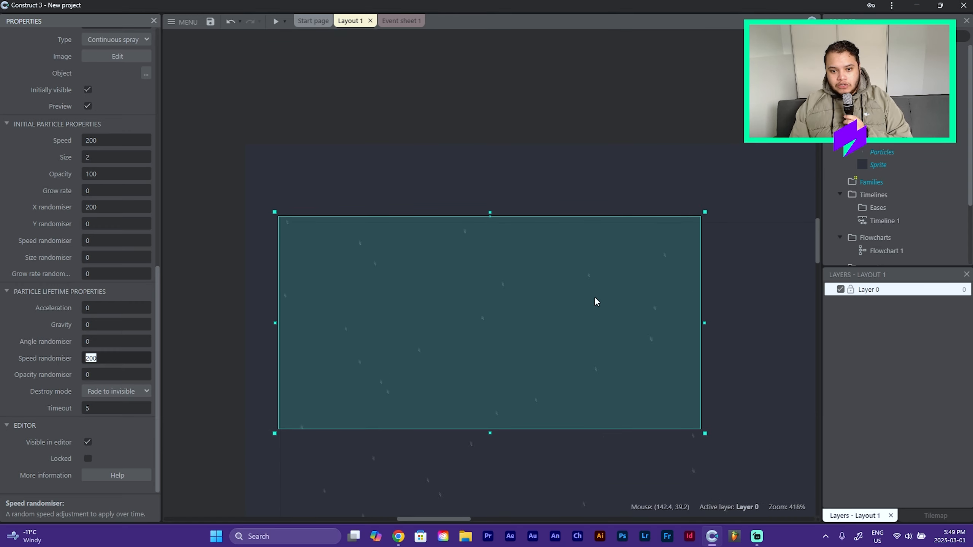
pyautogui.moveTo(509, 322)
pyautogui.mouseDown()
pyautogui.moveTo(534, 299)
pyautogui.moveTo(471, 305)
pyautogui.moveTo(494, 295)
pyautogui.moveTo(496, 312)
pyautogui.mouseUp()
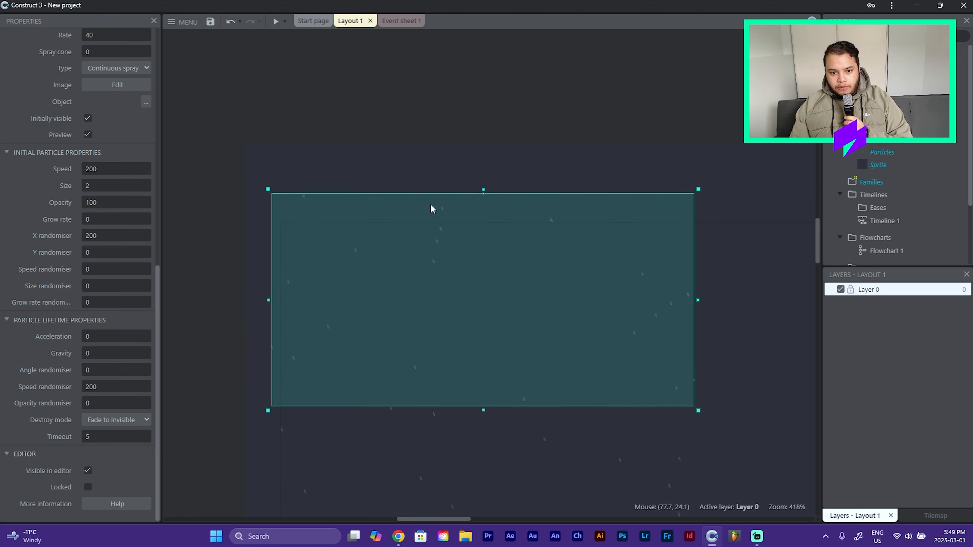
pyautogui.moveTo(423, 348); pyautogui.dragTo(419, 359)
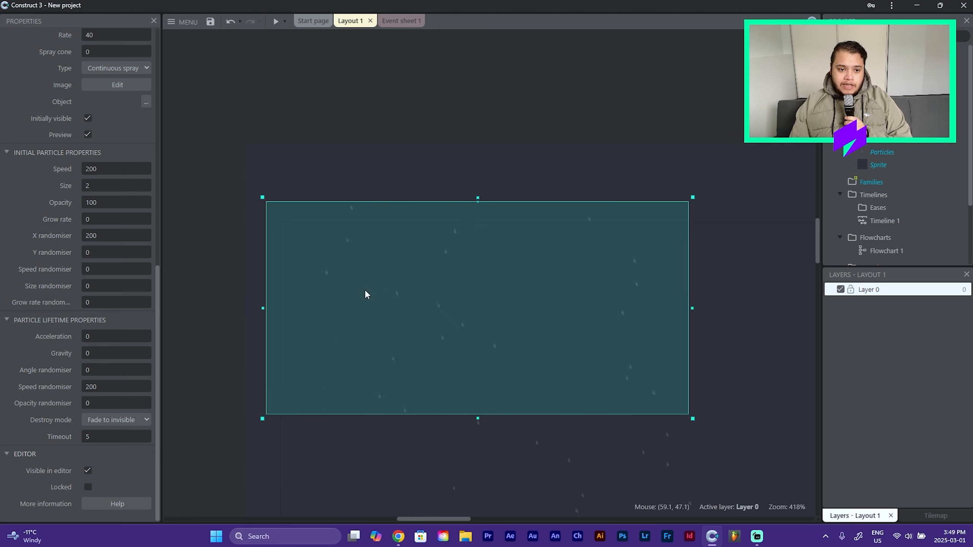
pyautogui.moveTo(360, 275); pyautogui.dragTo(357, 278)
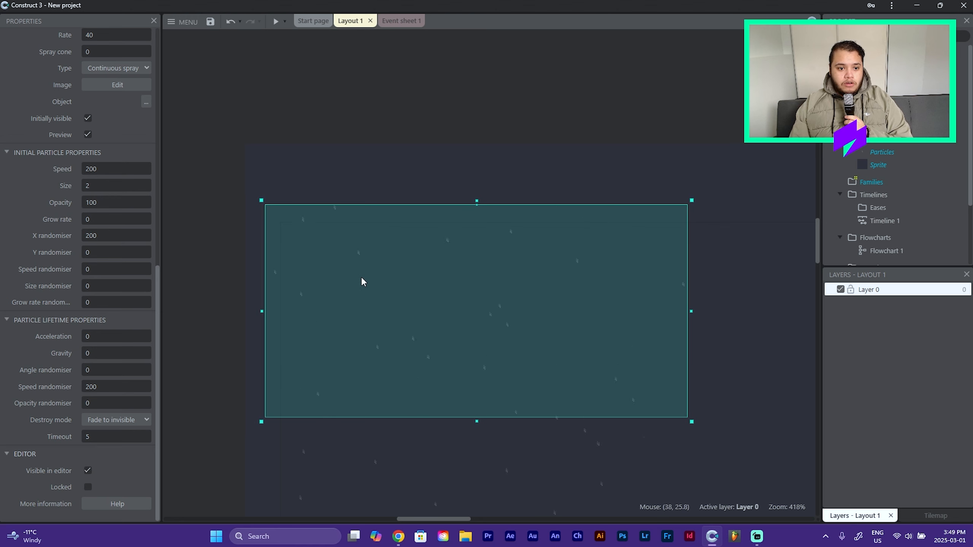
pyautogui.click(404, 103)
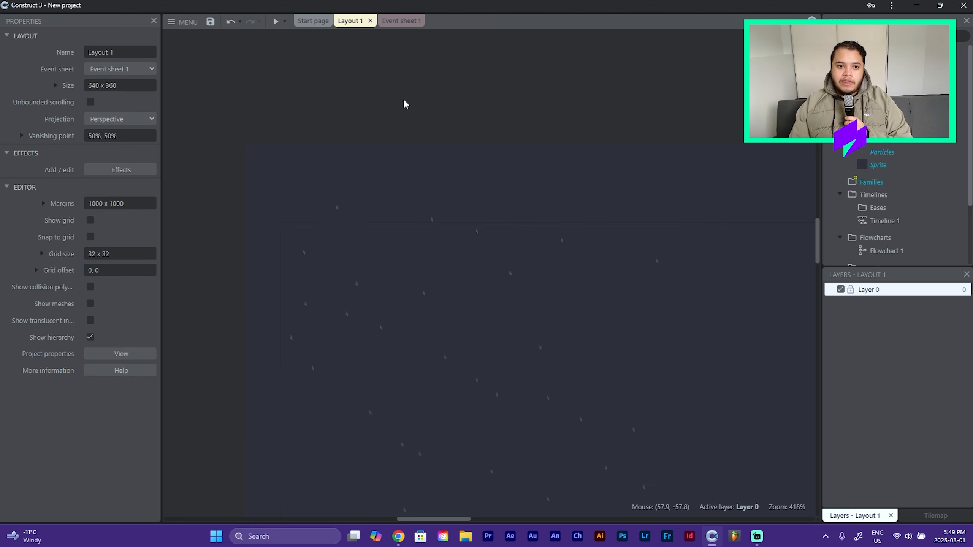
# Insert a second Particles object above the upper right part of the background.
pyautogui.scroll(3, 404, 198)
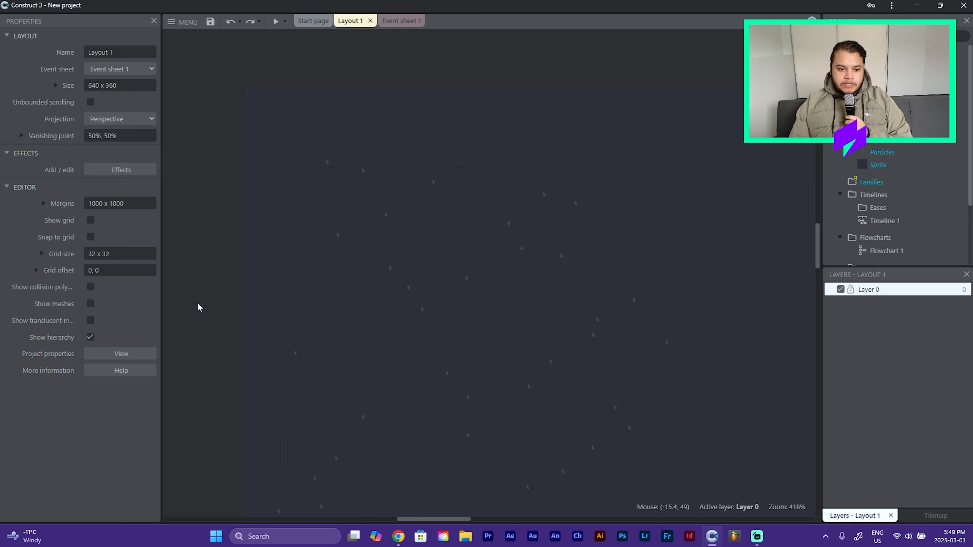
pyautogui.moveTo(459, 522); pyautogui.dragTo(500, 523)
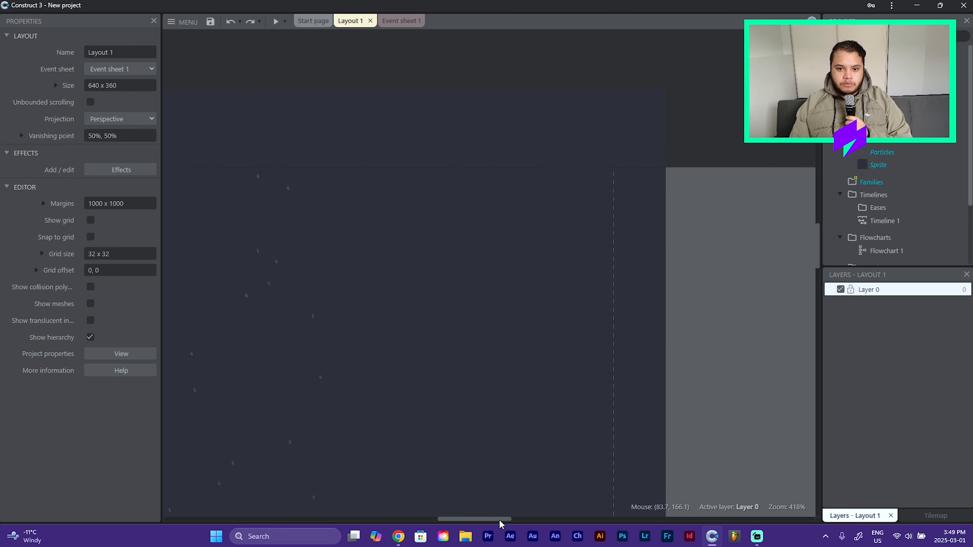
pyautogui.doubleClick(534, 156)
pyautogui.scroll(-4, 496, 284)
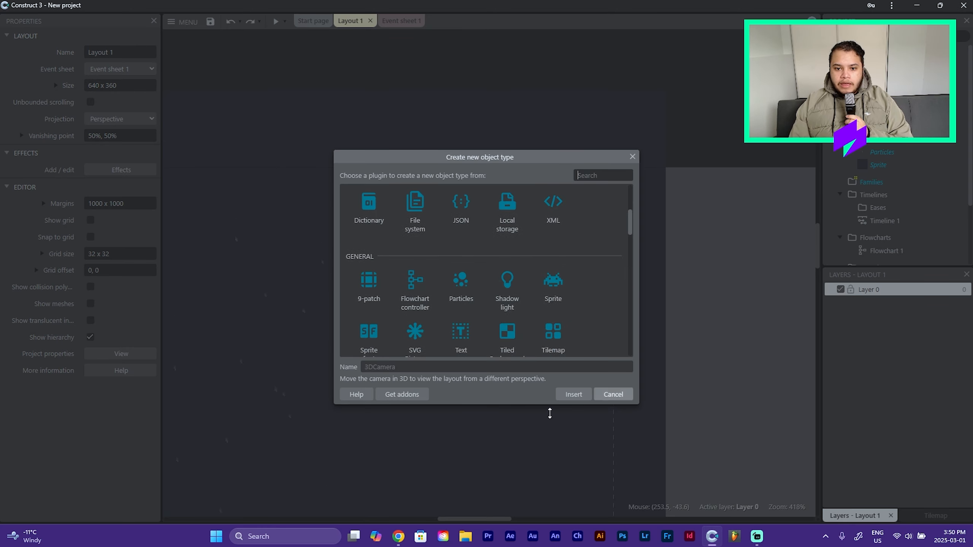
pyautogui.scroll(-3, 467, 300)
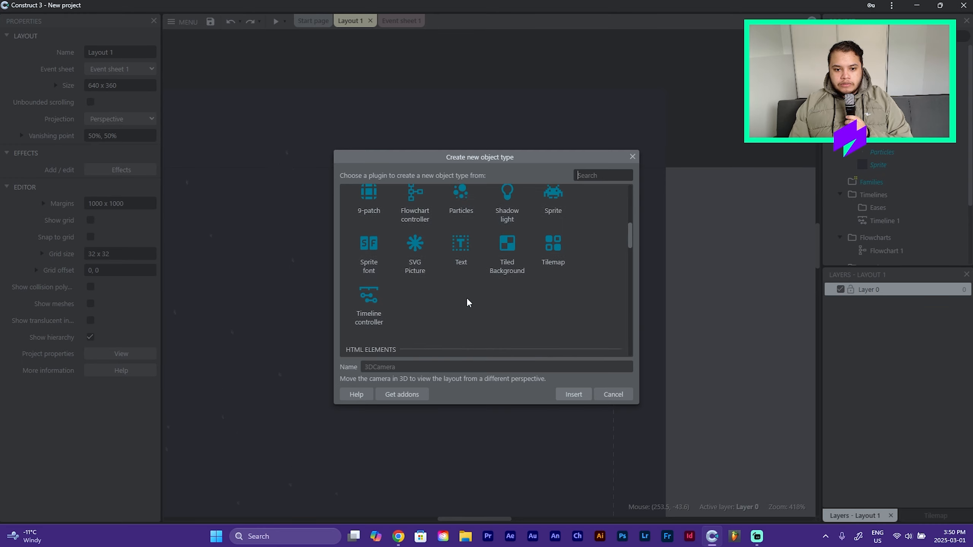
pyautogui.scroll(3, 475, 298)
pyautogui.doubleClick(466, 292)
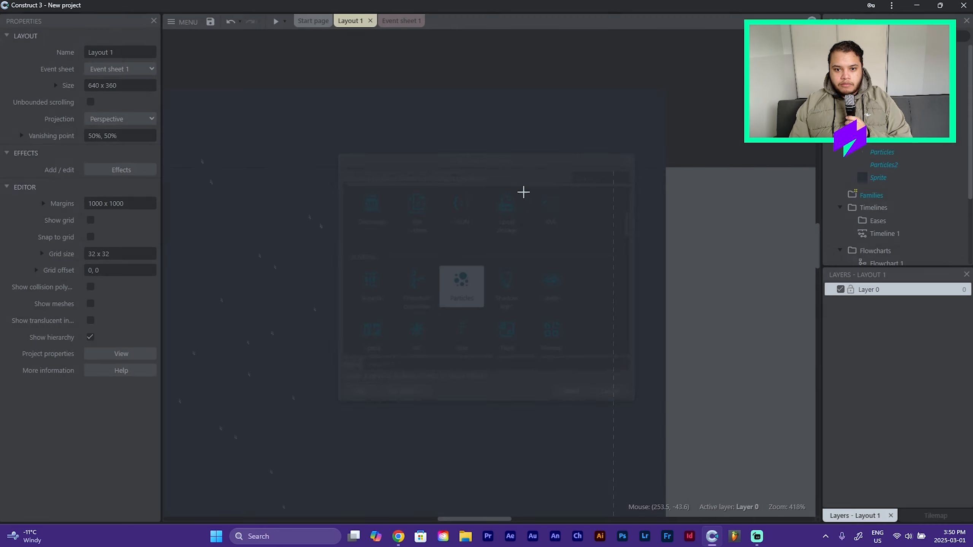
pyautogui.click(530, 72)
# Resize the new particle's image canvas to 4 x 4 pixels.
pyautogui.click(424, 39)
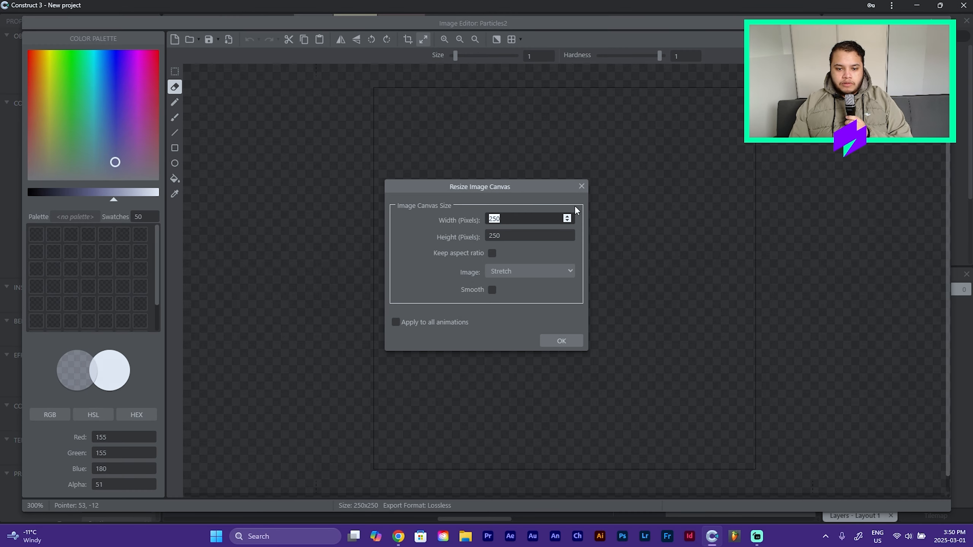
pyautogui.write('4')
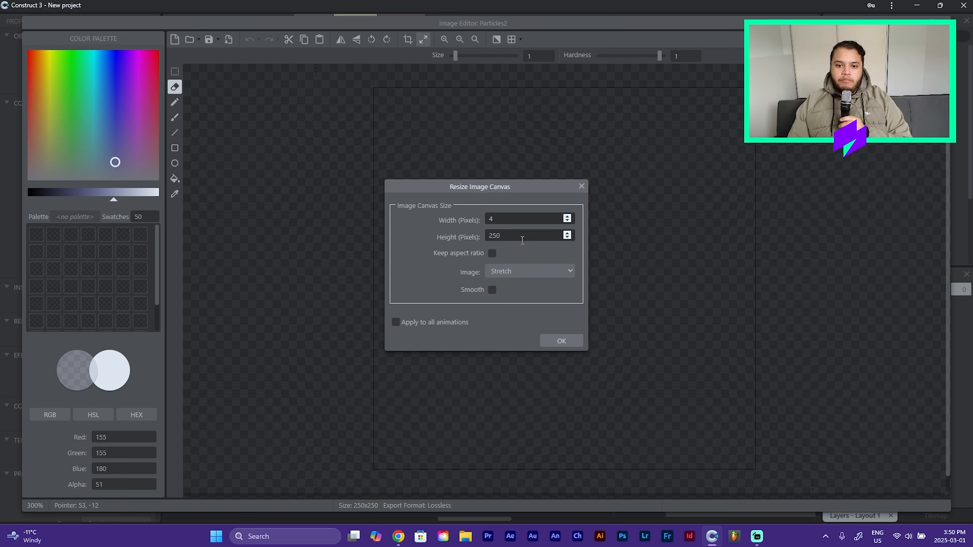
pyautogui.press('Tab')
pyautogui.write('4')
pyautogui.press('Return')
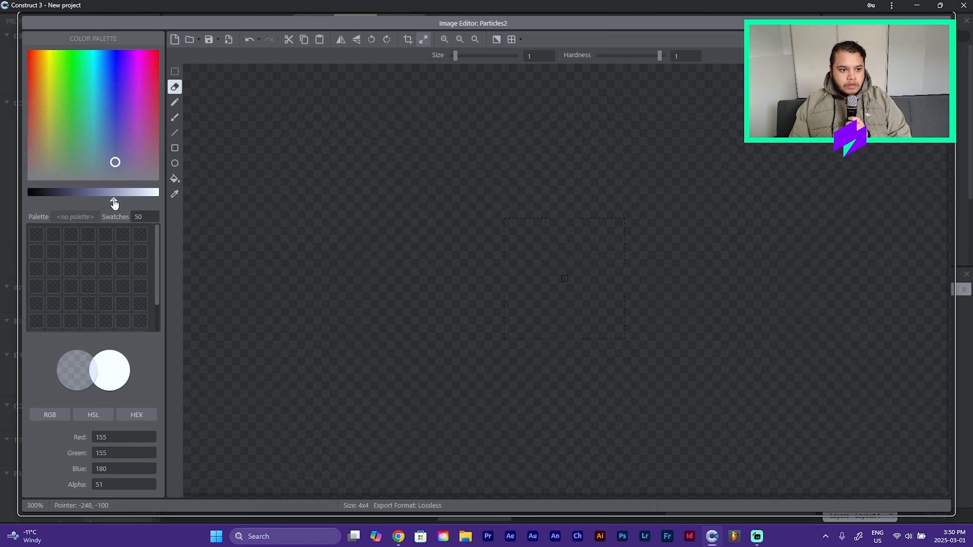
# Pencil a solid white plus-shaped dot filling all but the canvas corners, with colour 255, 255, 255 and alpha 255, and close the image editor.
pyautogui.moveTo(114, 204); pyautogui.dragTo(159, 200)
pyautogui.click(175, 102)
pyautogui.scroll(5, 607, 278)
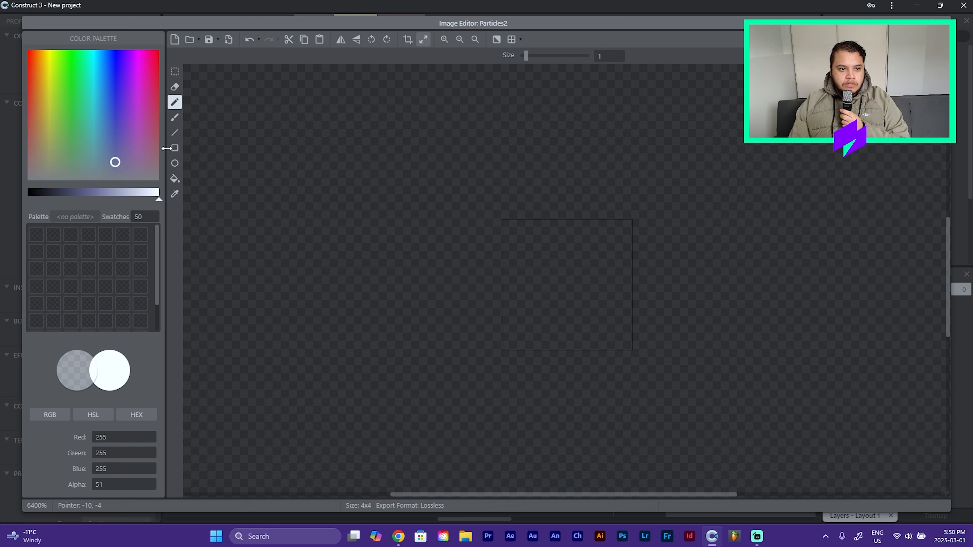
pyautogui.click(146, 483)
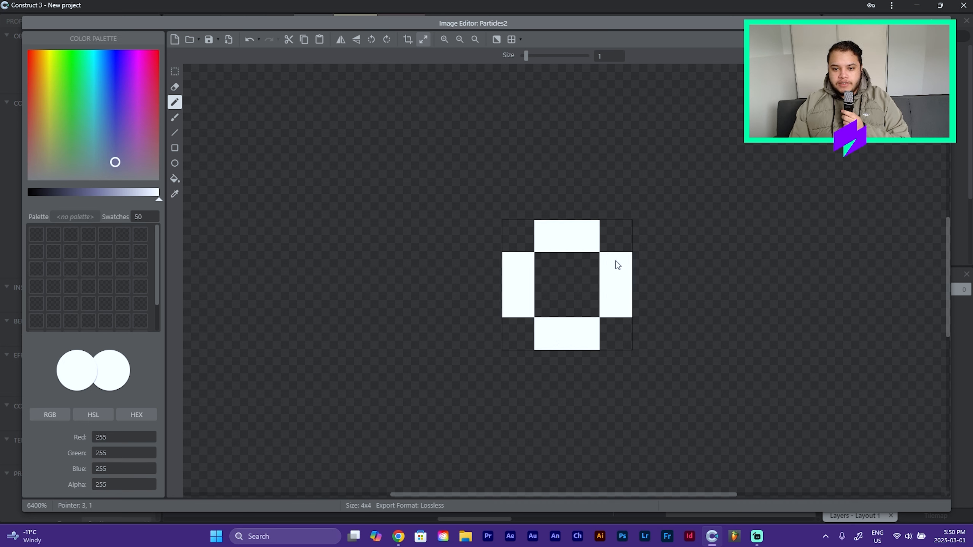
pyautogui.click(551, 269)
pyautogui.scroll(-4, 724, 153)
pyautogui.scroll(6, 723, 154)
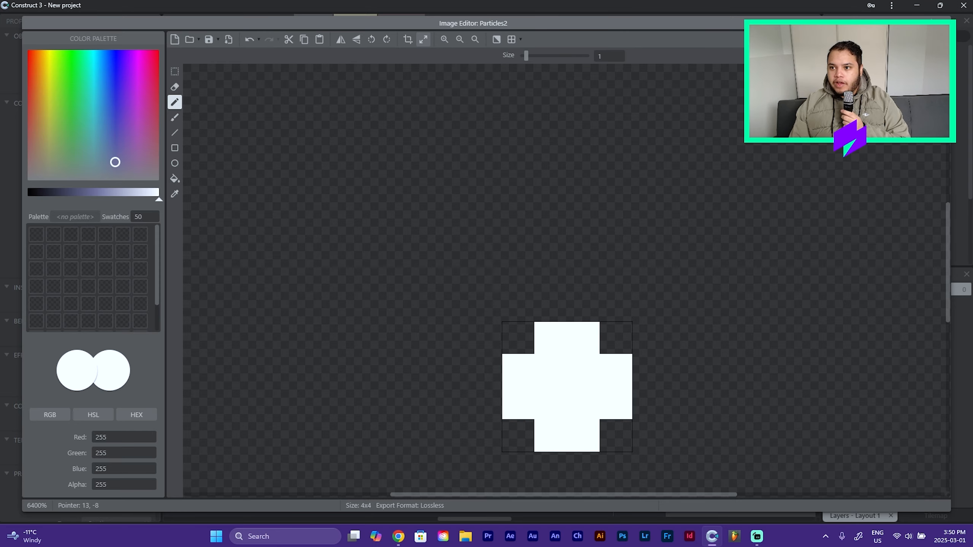
pyautogui.click(944, 22)
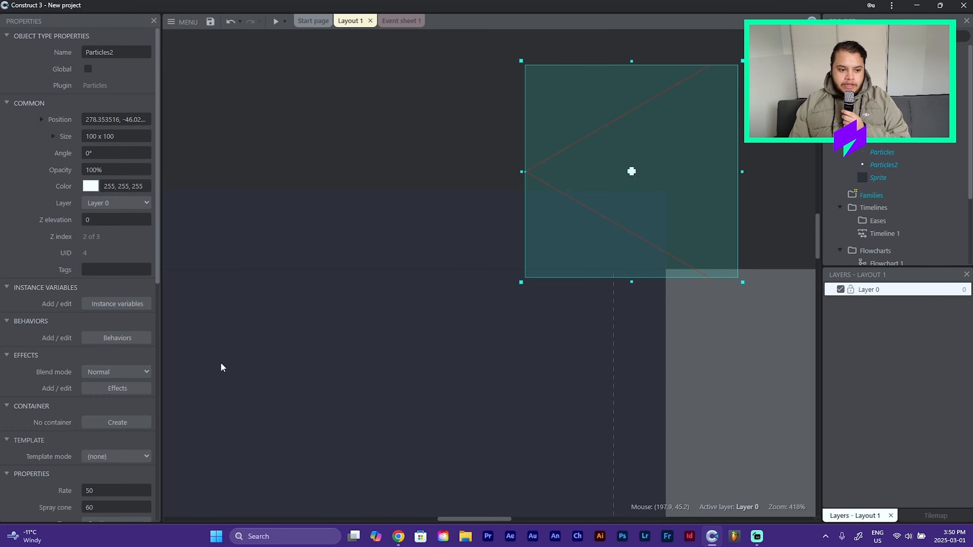
# Turn off the second Particles object's live preview and move it over the background's upper right edge.
pyautogui.scroll(-5, 149, 307)
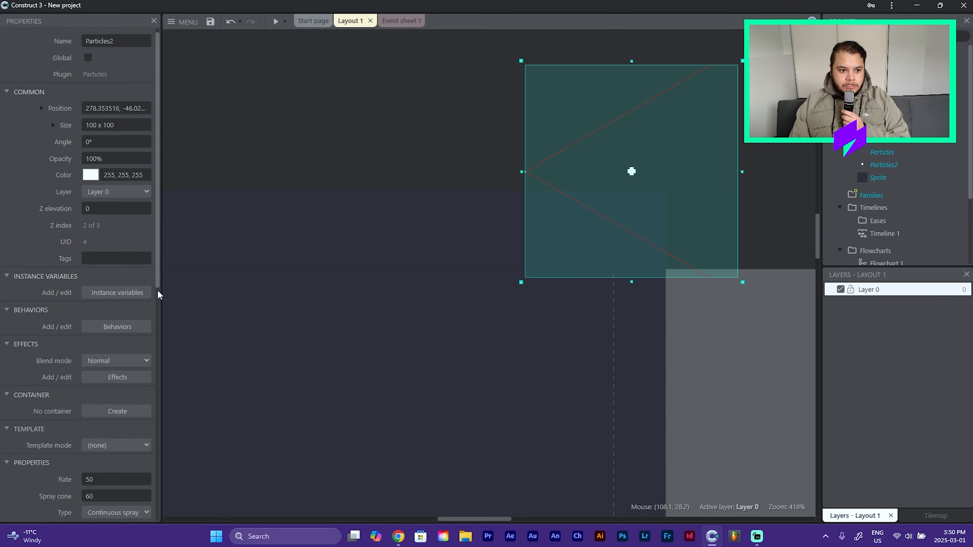
pyautogui.scroll(-3, 149, 398)
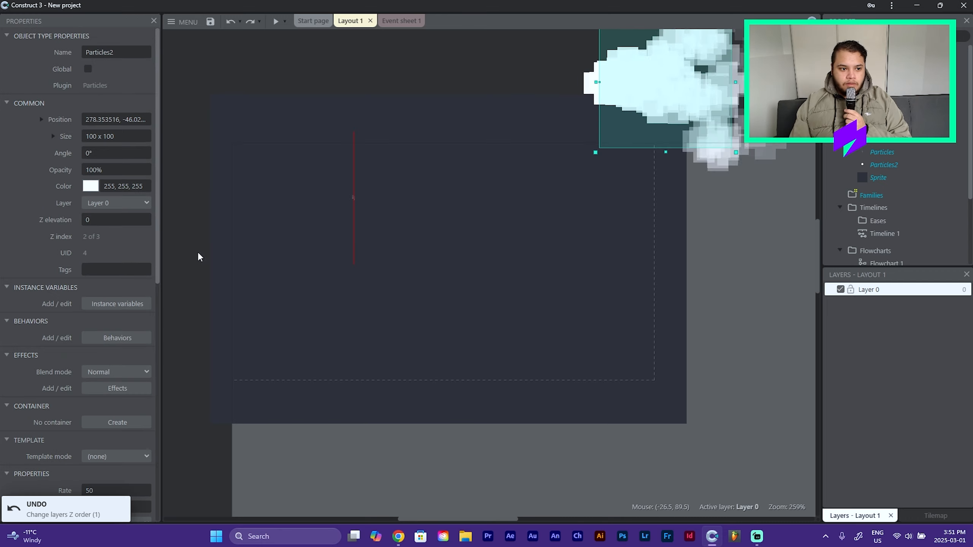
pyautogui.scroll(-5, 79, 301)
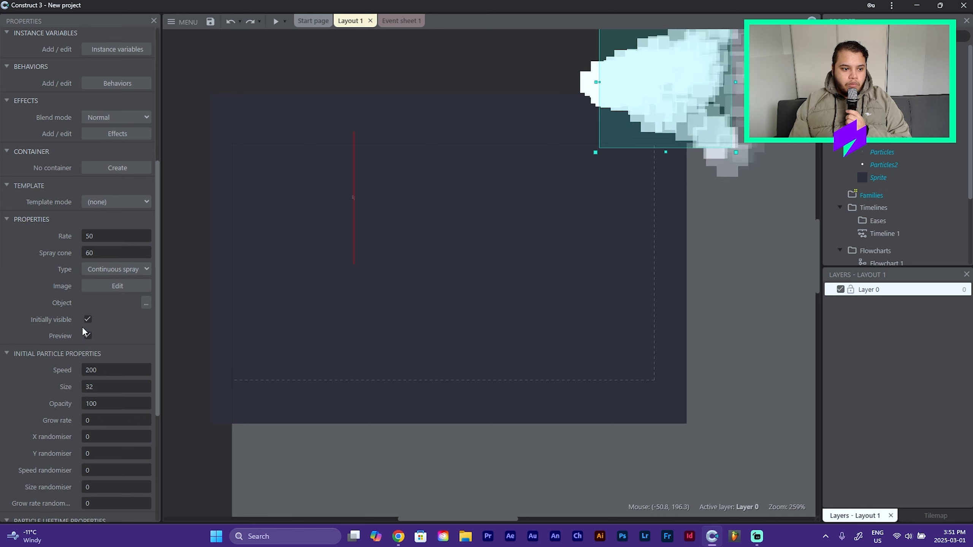
pyautogui.click(87, 335)
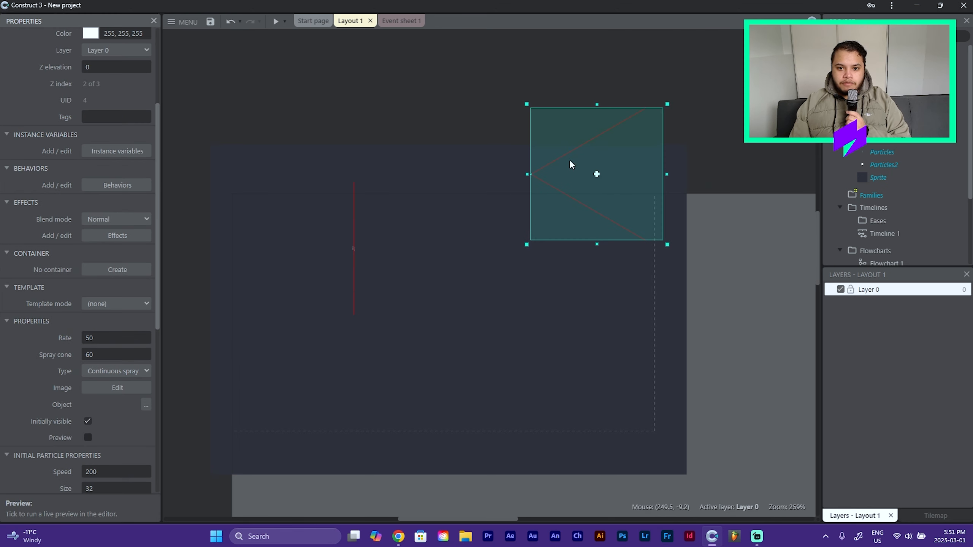
# Set the second Particles object's angle to 90° so it sprays downward.
pyautogui.scroll(2, 344, 159)
pyautogui.scroll(3, 117, 132)
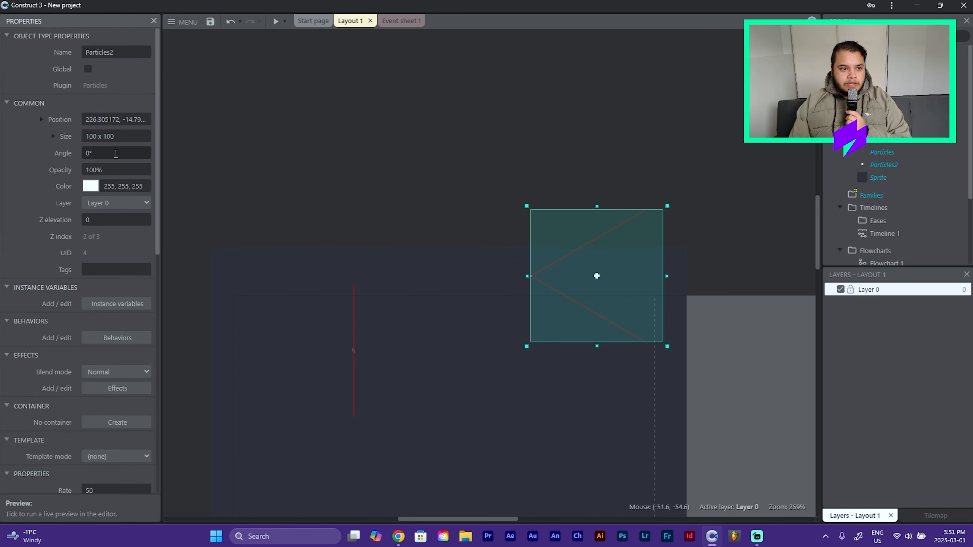
pyautogui.write('90')
pyautogui.press('Tab')
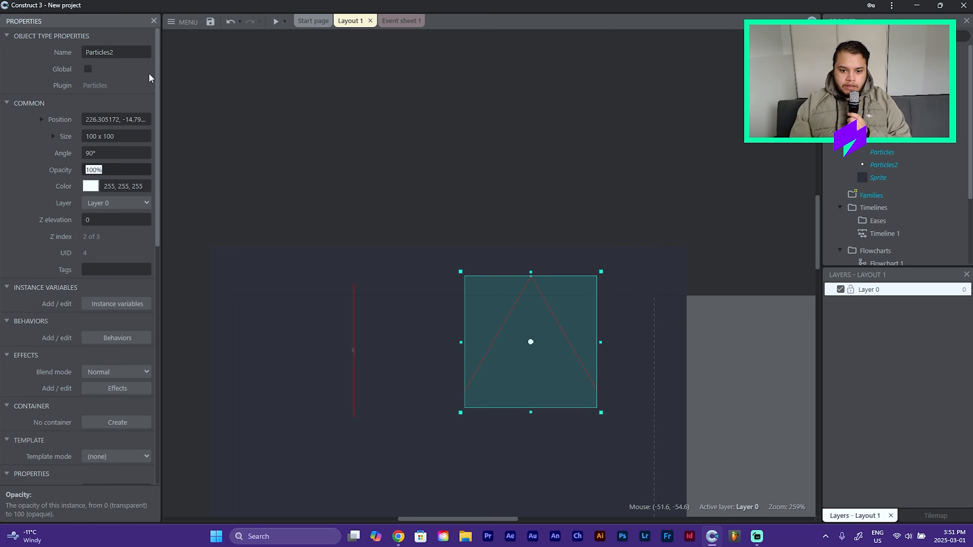
# Set the second Particles object's spray cone to 0.
pyautogui.scroll(-10, 88, 230)
pyautogui.scroll(3, 111, 212)
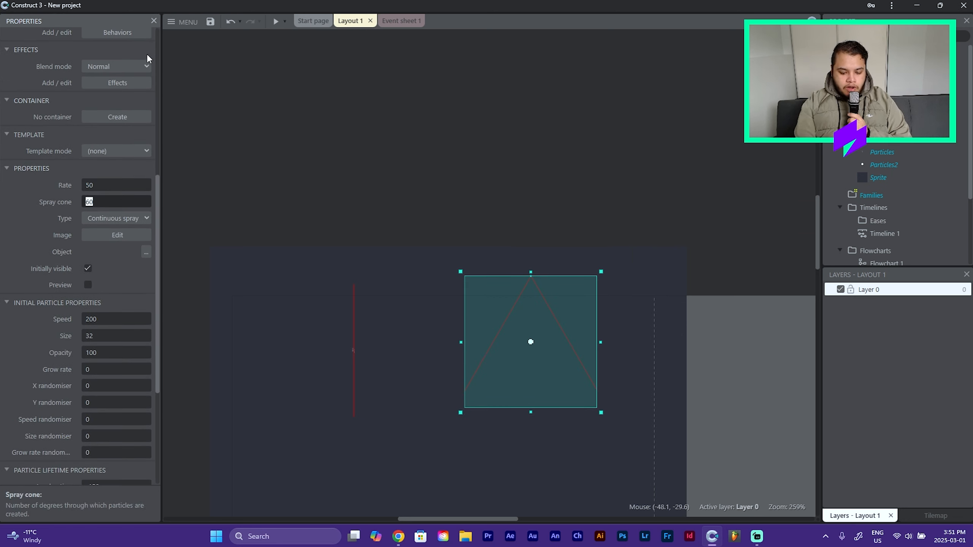
pyautogui.press('Tab')
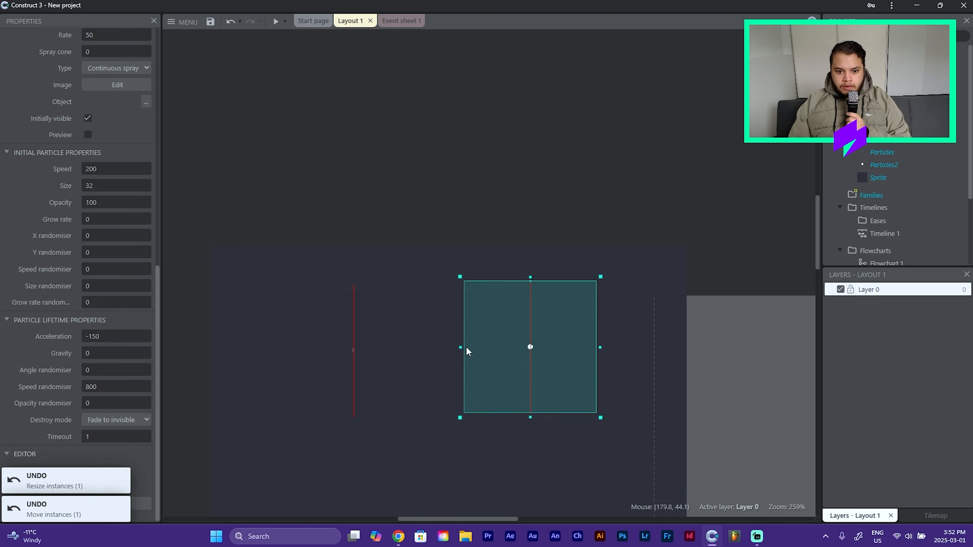
# Widen the second Particles object on both sides and set its initial particle speed to 20.
pyautogui.moveTo(462, 345); pyautogui.dragTo(415, 340)
pyautogui.moveTo(600, 346); pyautogui.dragTo(661, 352)
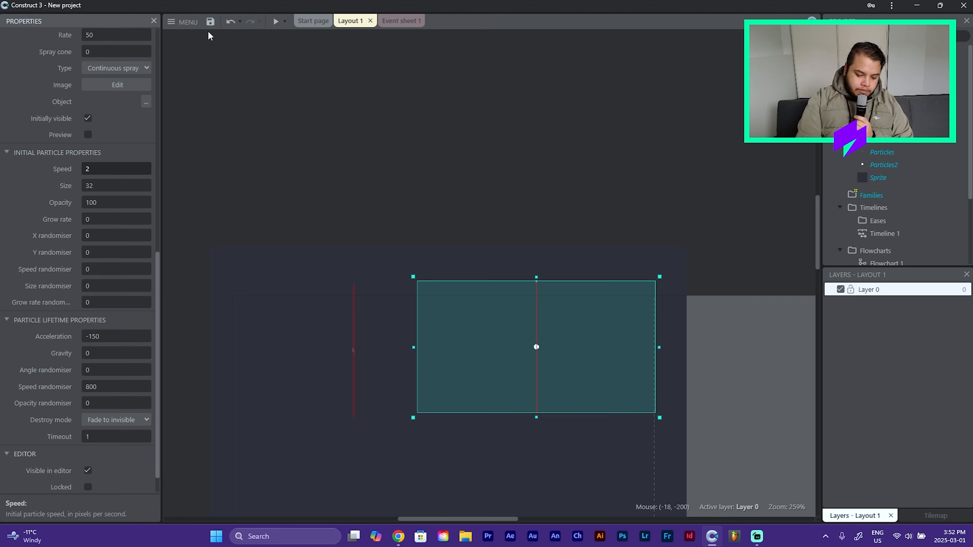
pyautogui.press('Tab')
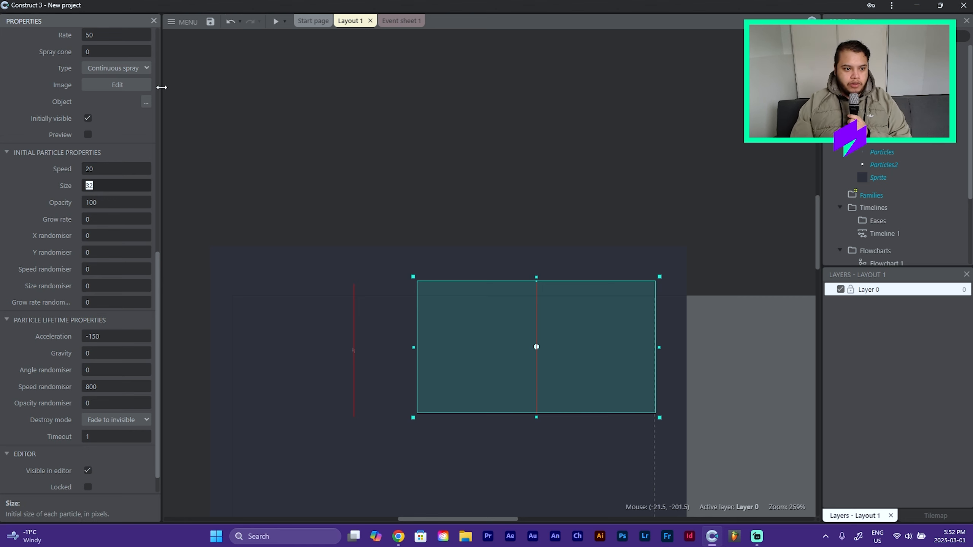
# Set the second Particles object's initial particle size to 4 and its acceleration to 0.
pyautogui.write('4')
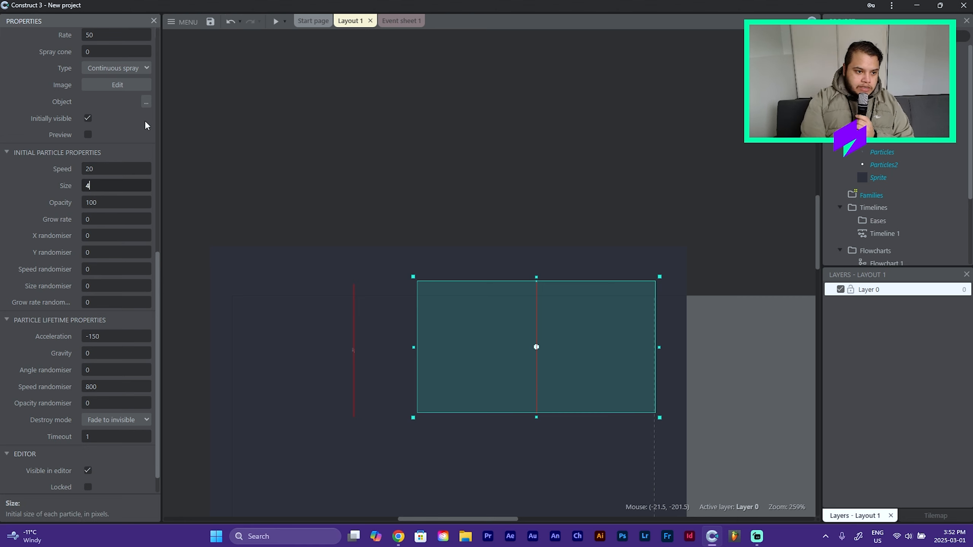
pyautogui.press('Tab')
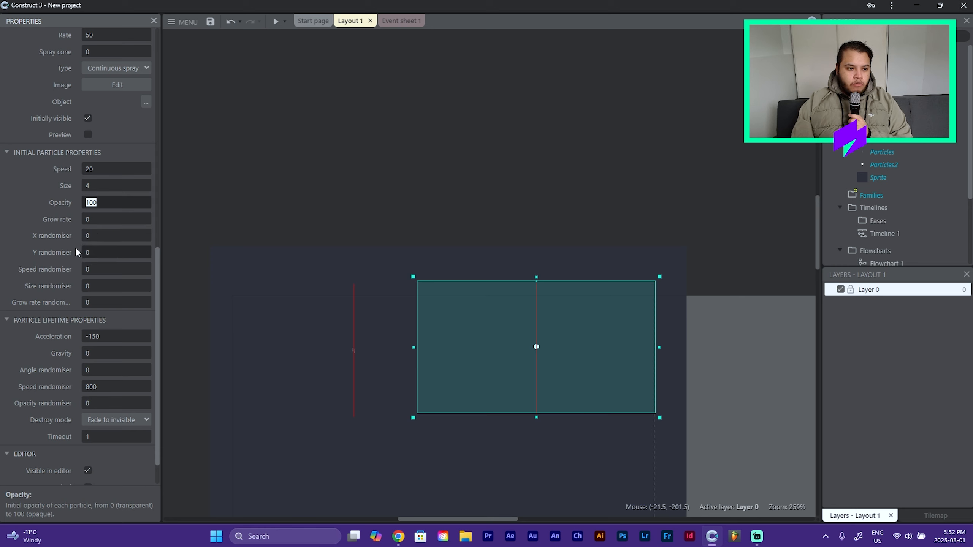
pyautogui.scroll(-1, 127, 269)
pyautogui.click(146, 298)
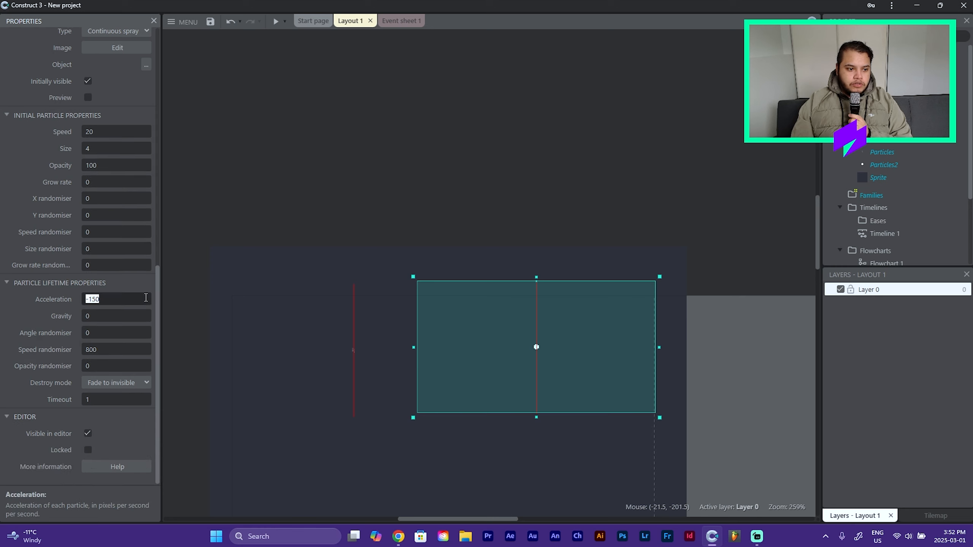
pyautogui.press('Tab')
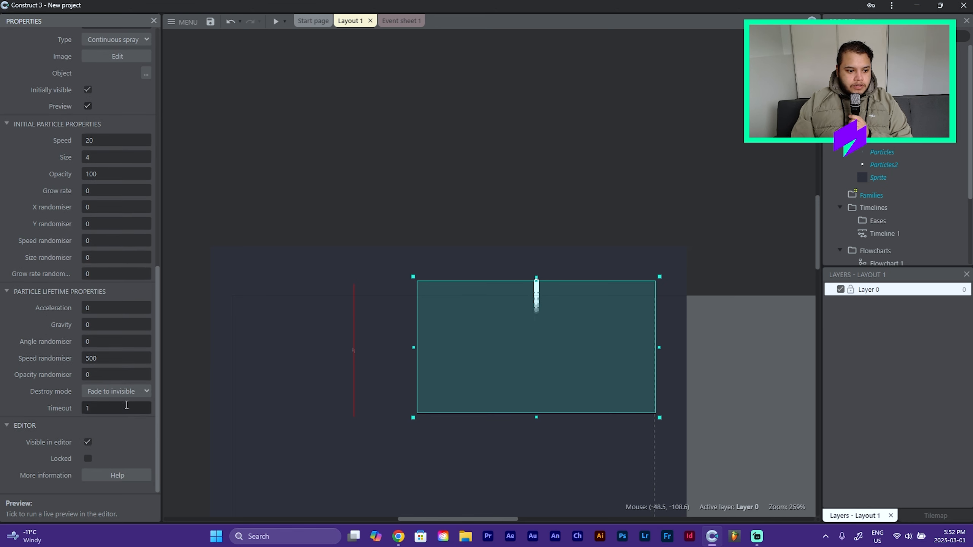
# Try a timeout of 50 seconds for the second Particles object.
pyautogui.write('10')
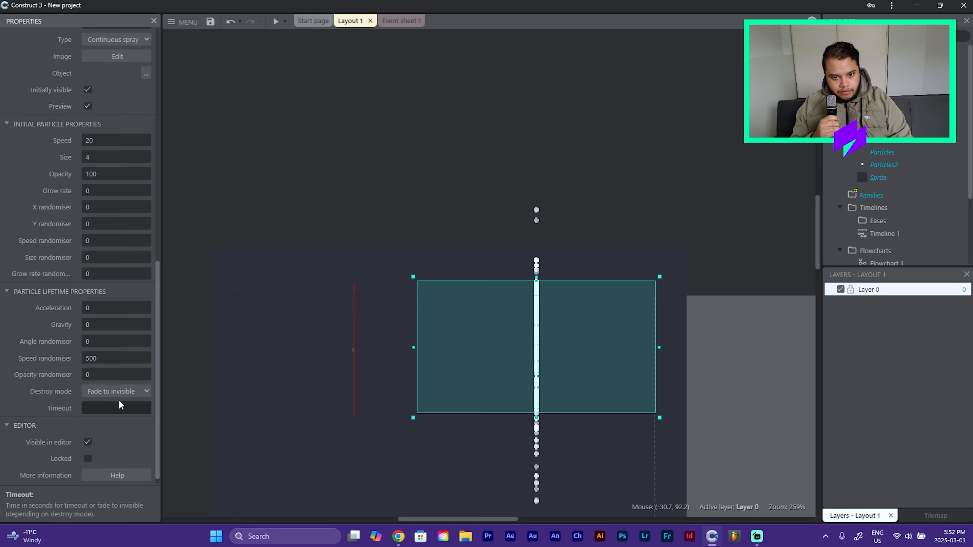
pyautogui.write('0')
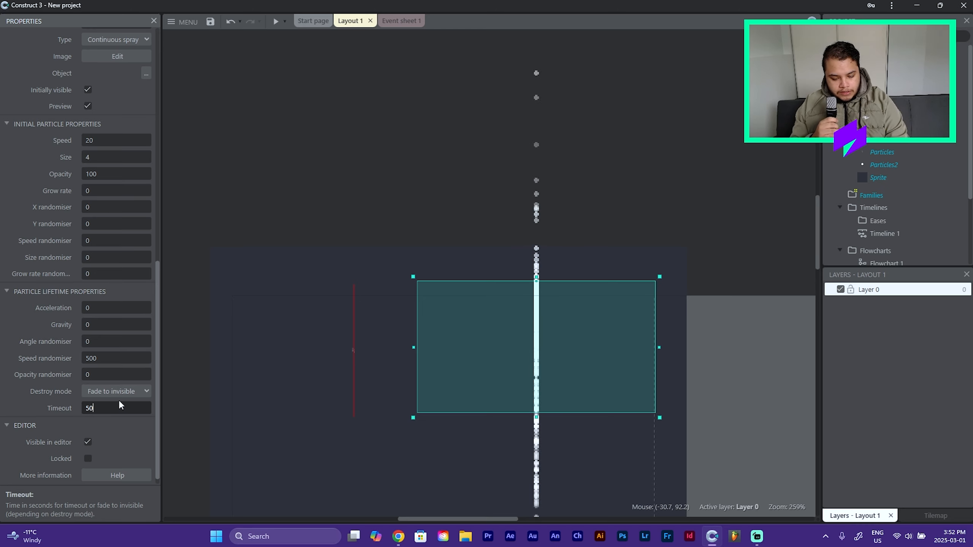
pyautogui.press('Tab')
pyautogui.scroll(-9, 567, 255)
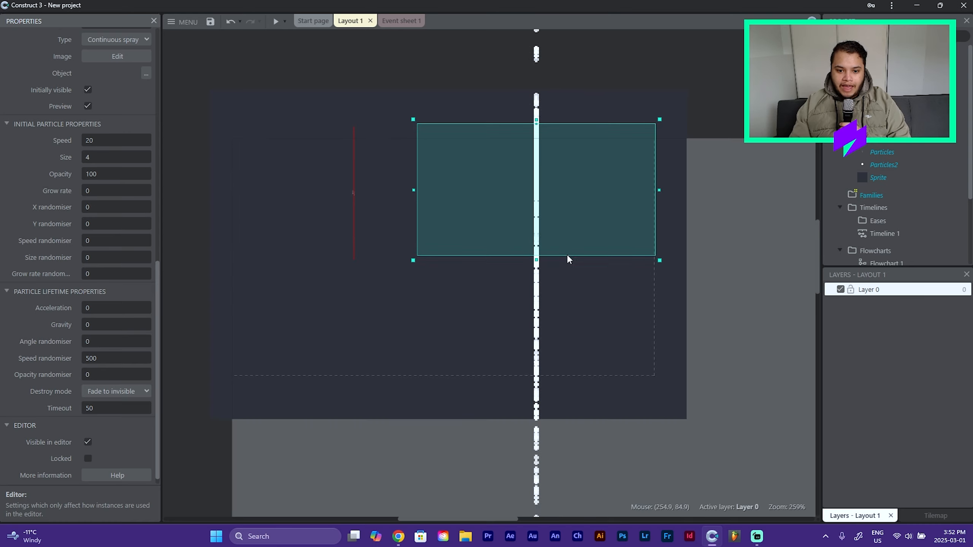
# Set the second Particles object's timeout to 10 seconds and check how far the particles travel in the layout.
pyautogui.write('10')
pyautogui.press('Return')
pyautogui.scroll(-4, 593, 312)
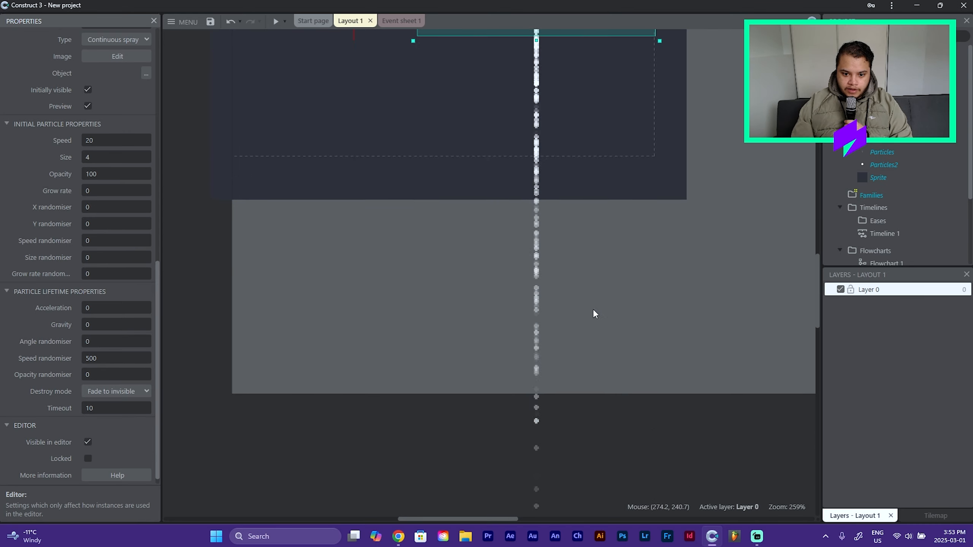
pyautogui.scroll(9, 606, 317)
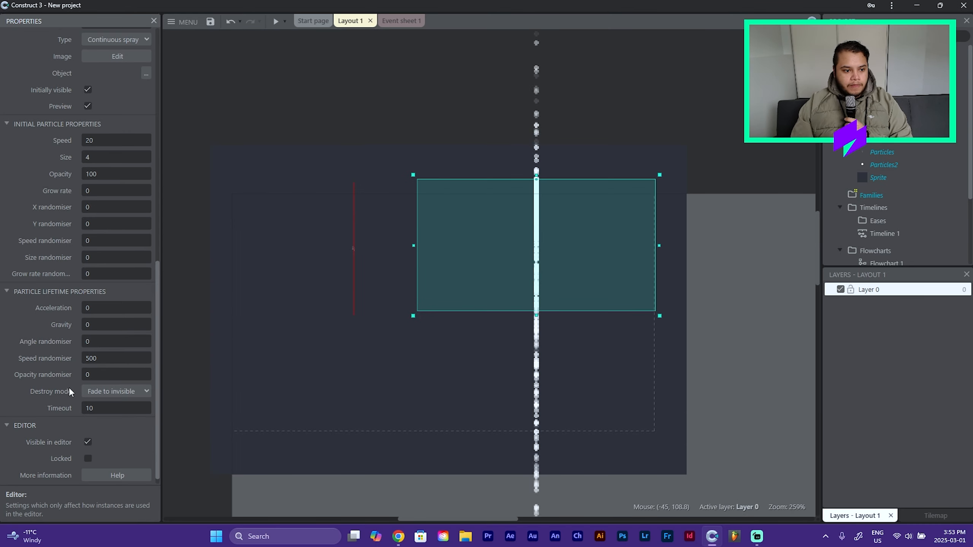
# Set the second Particles object's X randomiser to 100 to spread the particles horizontally.
pyautogui.scroll(6, 111, 360)
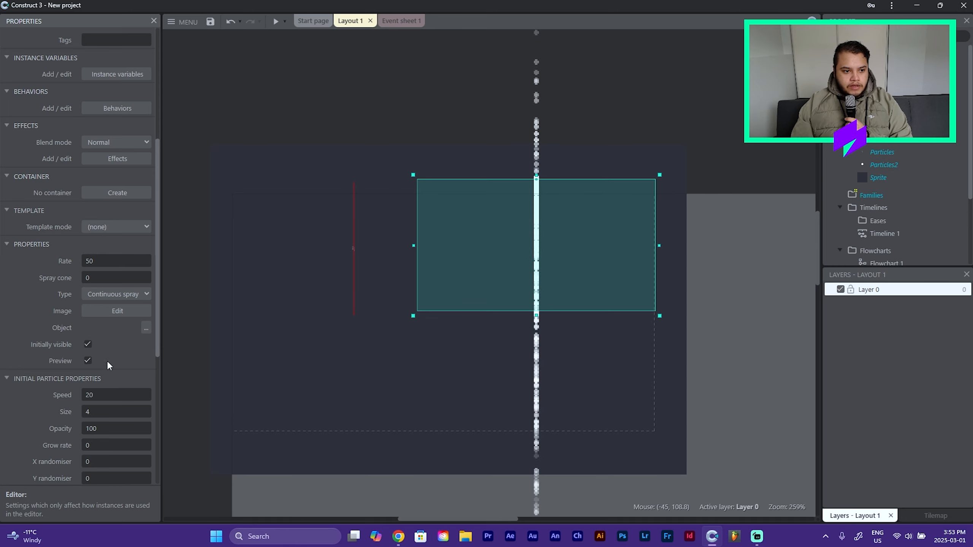
pyautogui.scroll(-5, 118, 329)
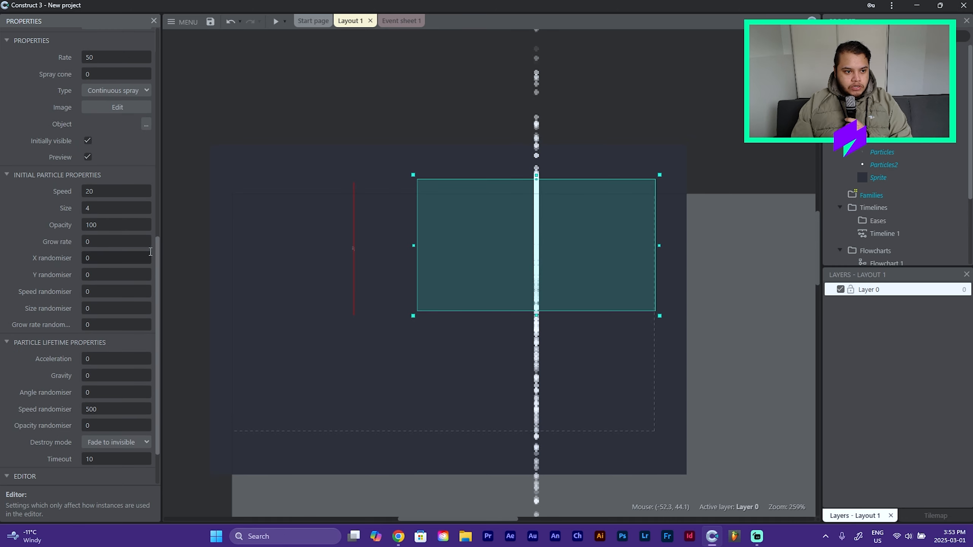
pyautogui.scroll(3, 102, 355)
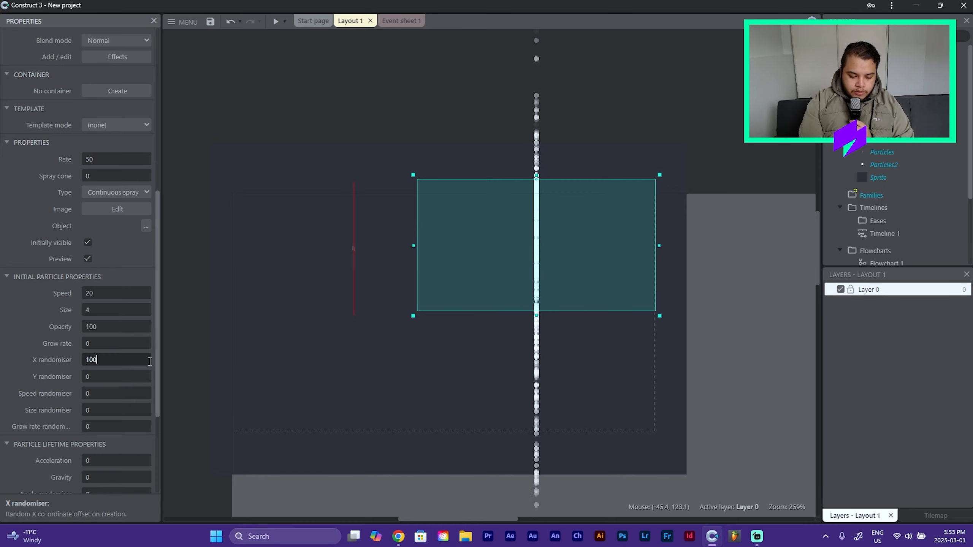
pyautogui.scroll(1, 717, 249)
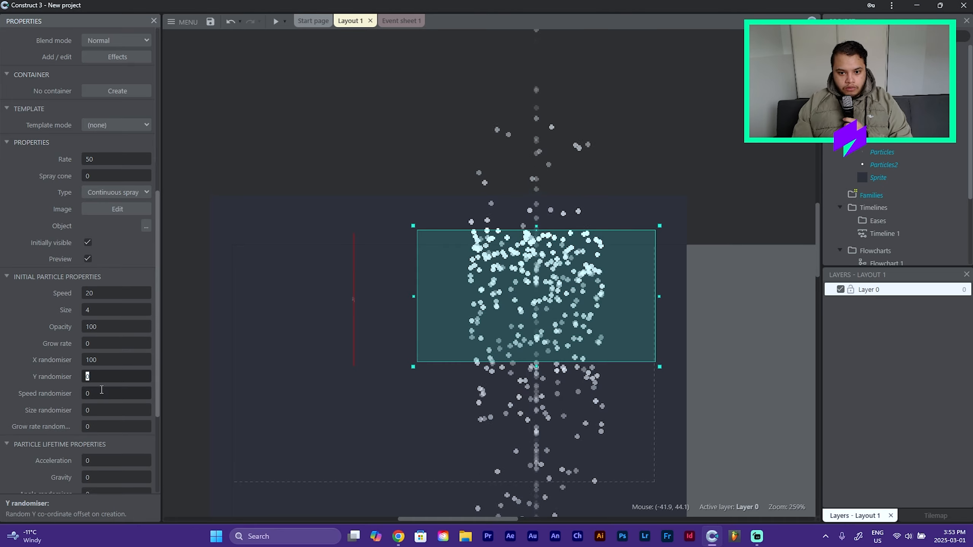
# Set the second Particles object's particle acceleration to 100.
pyautogui.scroll(-3, 111, 383)
pyautogui.click(141, 358)
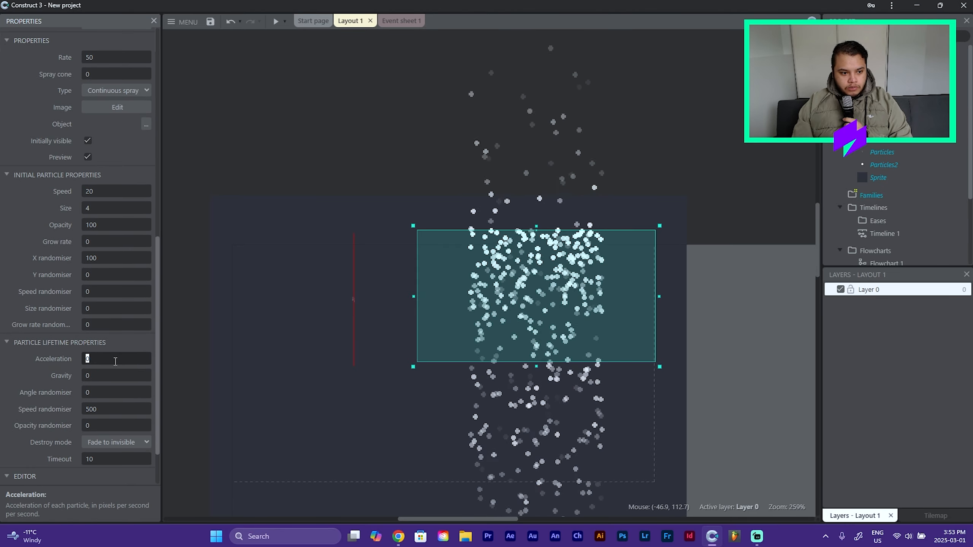
pyautogui.write('100')
pyautogui.press('Tab')
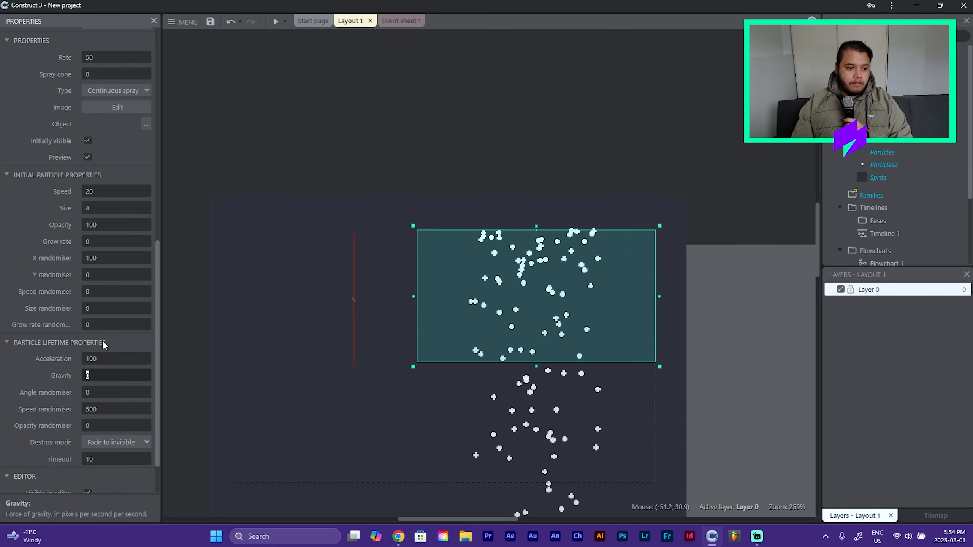
# Try a size randomiser of 6 on the second Particles object and return it to 0.
pyautogui.click(116, 307)
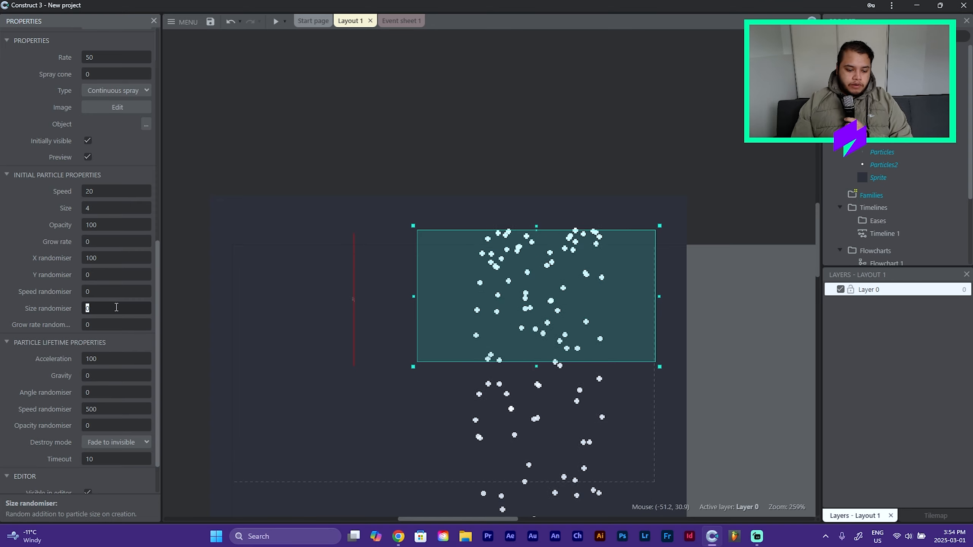
pyautogui.write('6')
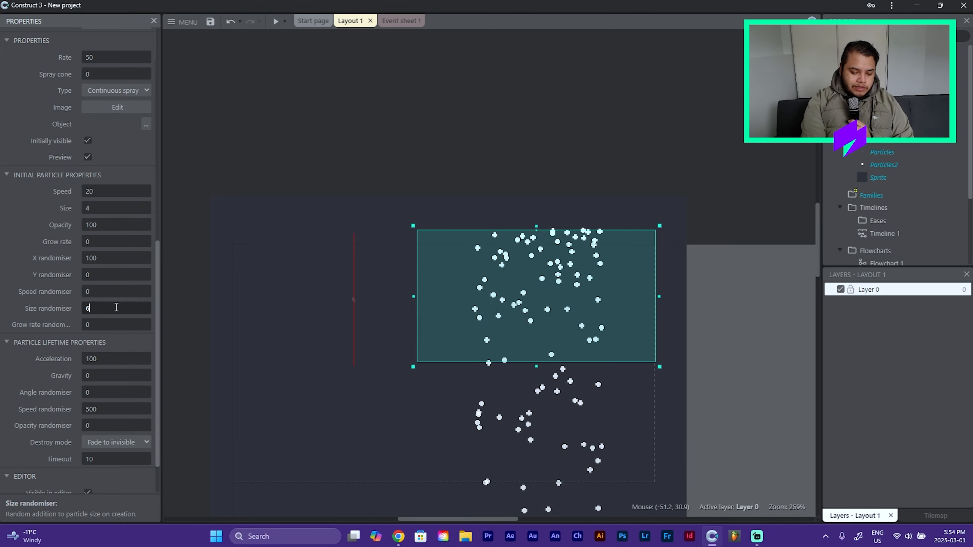
pyautogui.press('Tab')
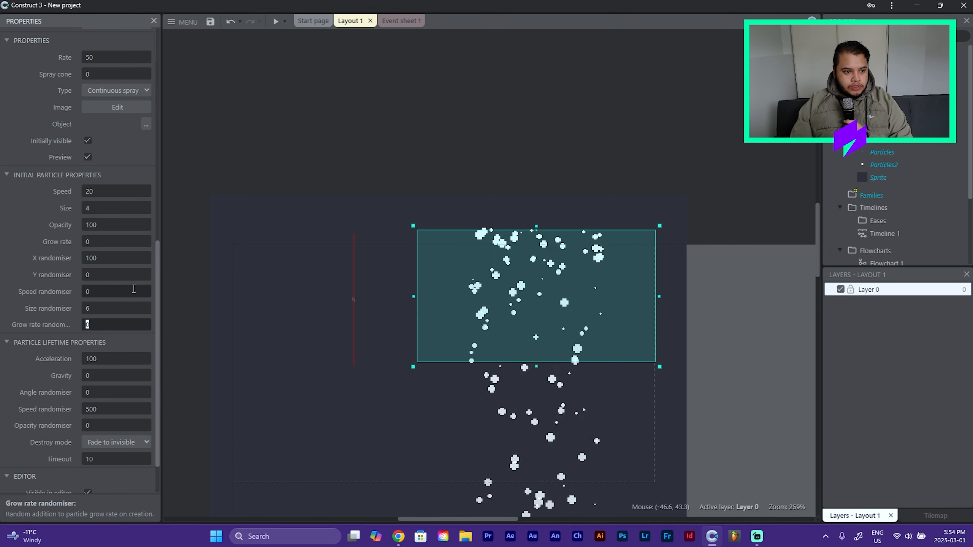
pyautogui.click(101, 309)
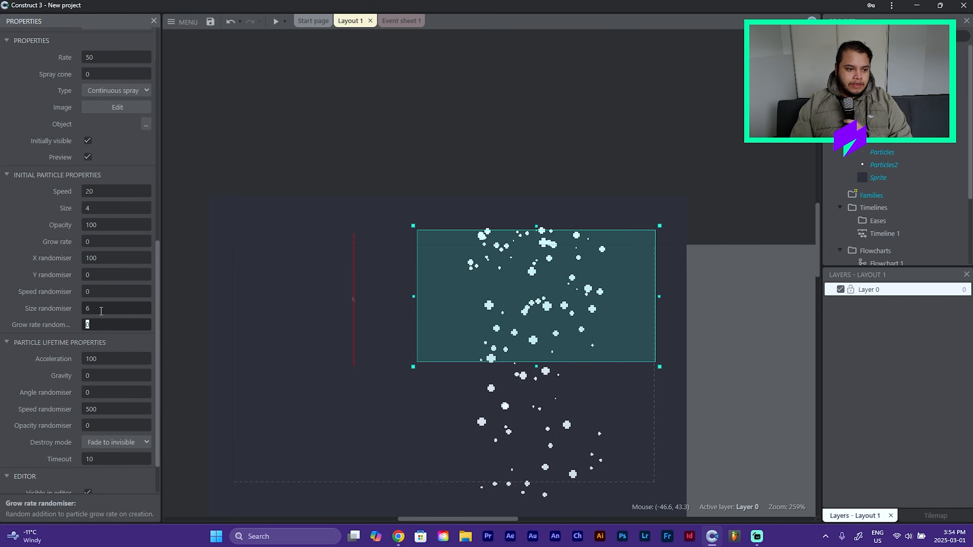
pyautogui.write('0')
pyautogui.press('Tab')
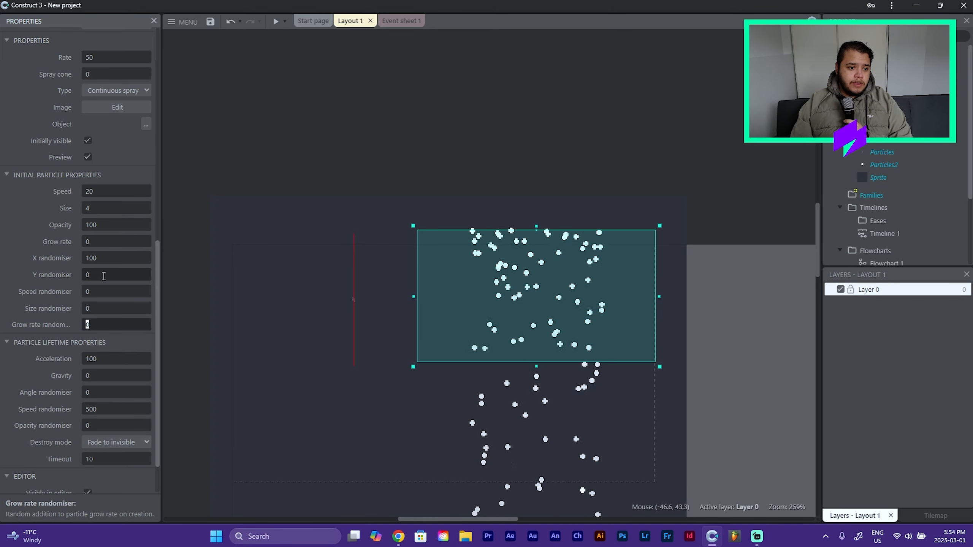
# Widen the second Particles object's spread with an X randomiser of 150 and set its rate to 30.
pyautogui.click(142, 262)
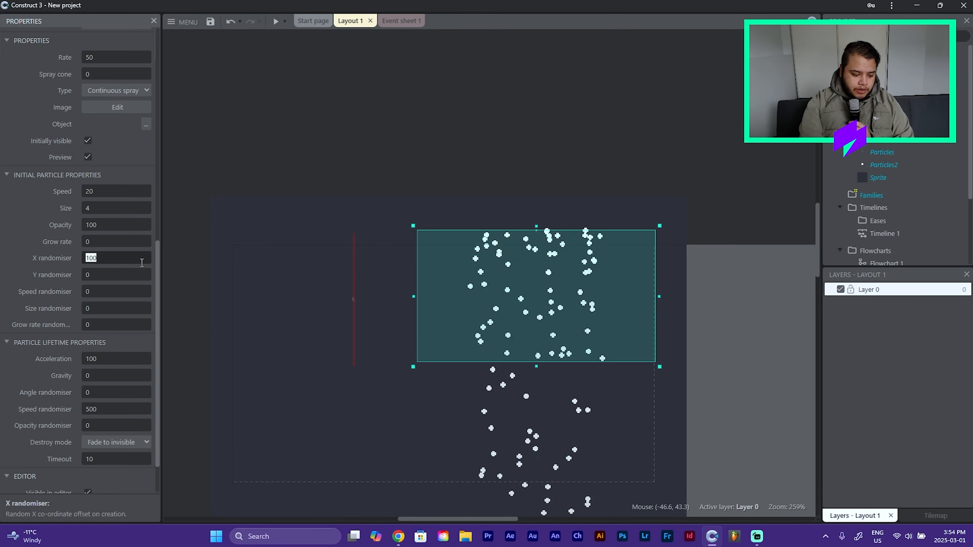
pyautogui.write('1500')
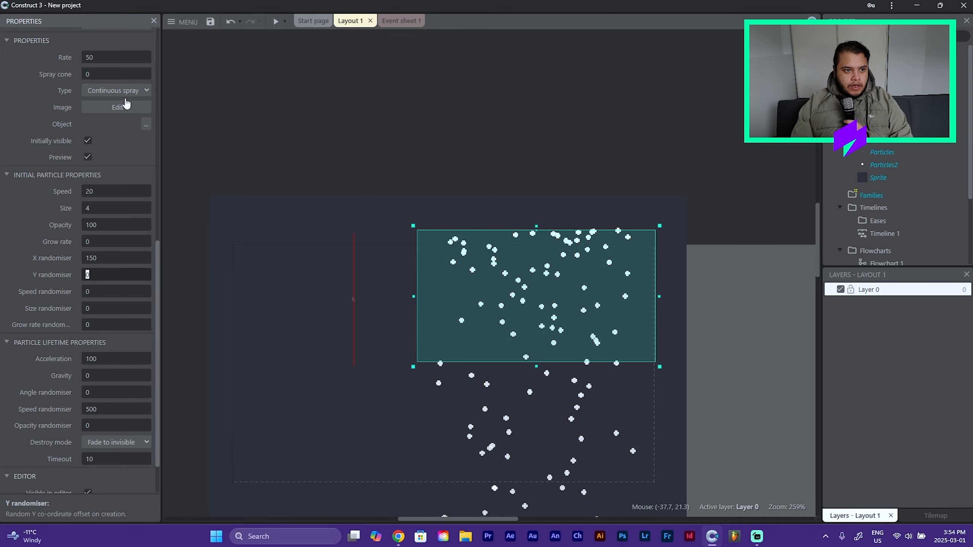
pyautogui.scroll(2, 126, 101)
pyautogui.click(137, 109)
pyautogui.write('3')
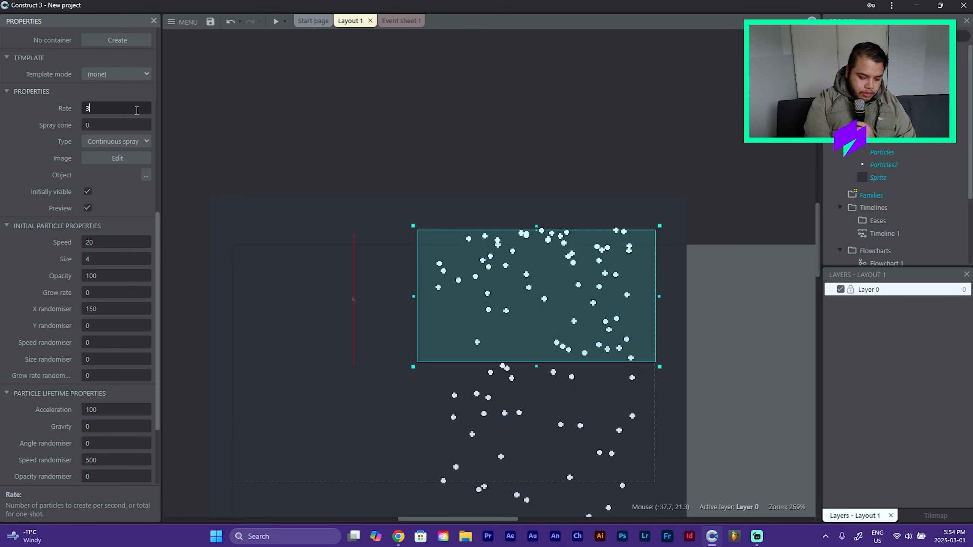
pyautogui.write('0')
pyautogui.press('Tab')
# Set the second Particles object's gravity to 100 and its initial particle speed to 10.
pyautogui.scroll(-3, 106, 353)
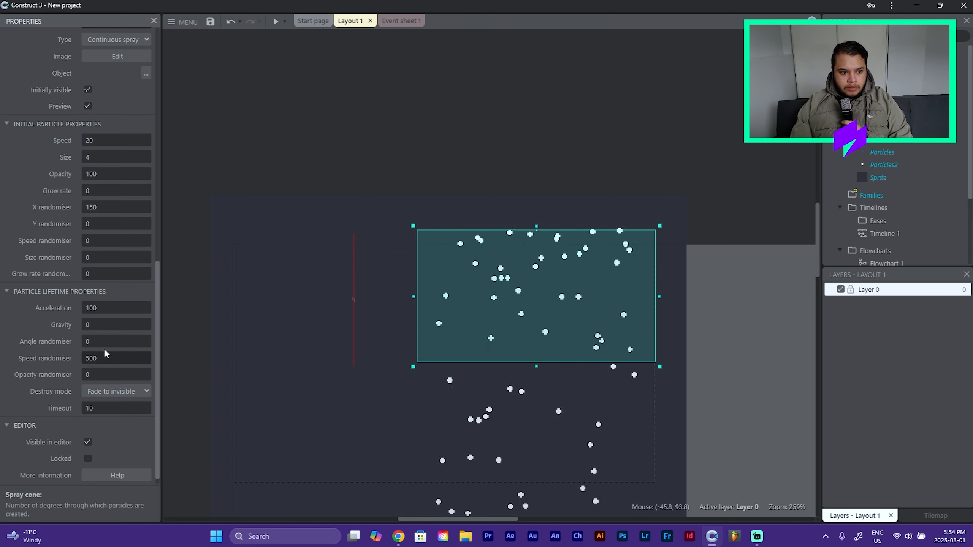
pyautogui.click(138, 326)
pyautogui.write('100')
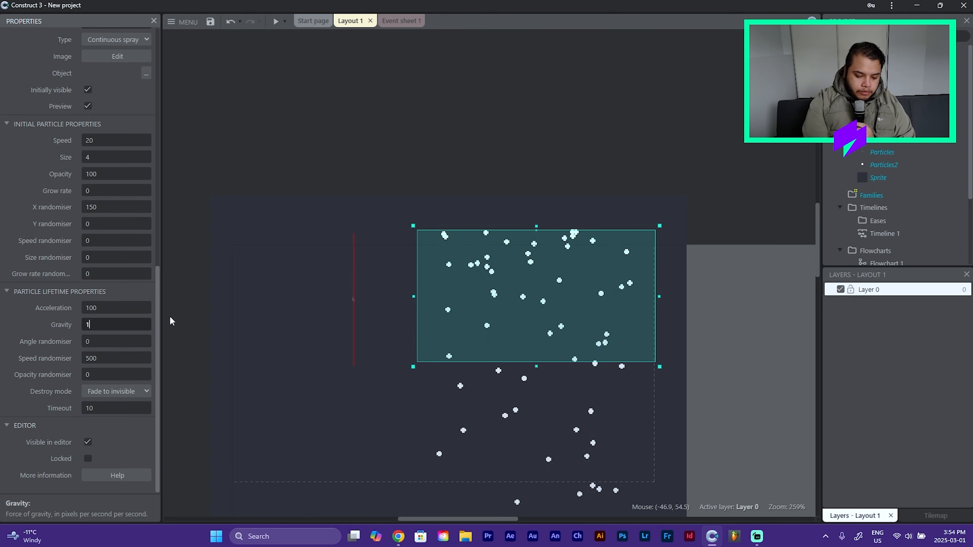
pyautogui.press('Tab')
pyautogui.click(127, 141)
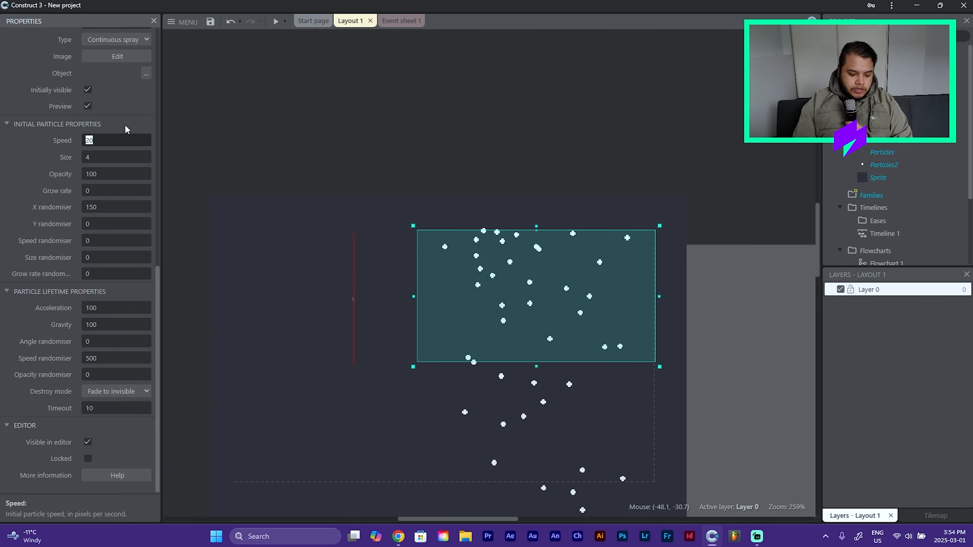
pyautogui.write('10')
pyautogui.press('Return')
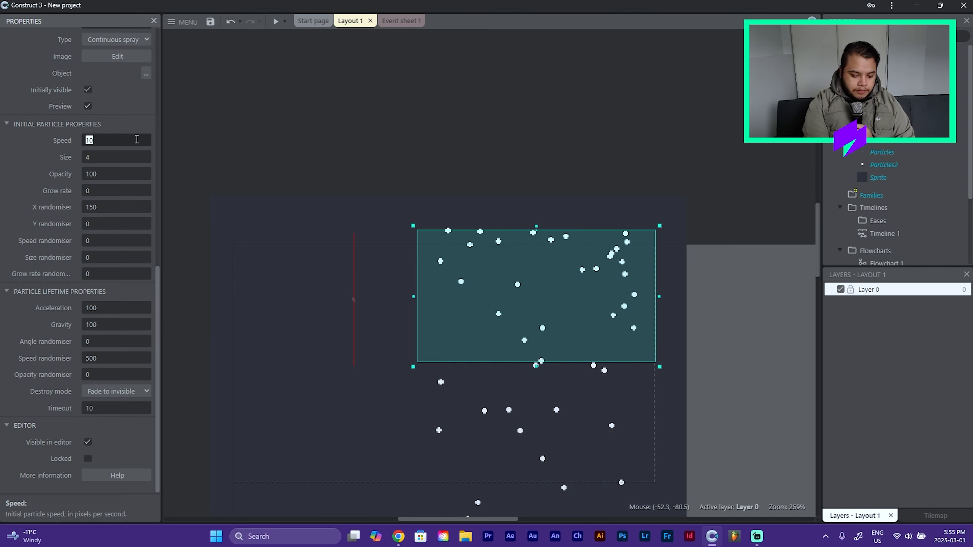
# Set the second Particles object's acceleration to 50 and its initial particle speed to 2.
pyautogui.click(139, 309)
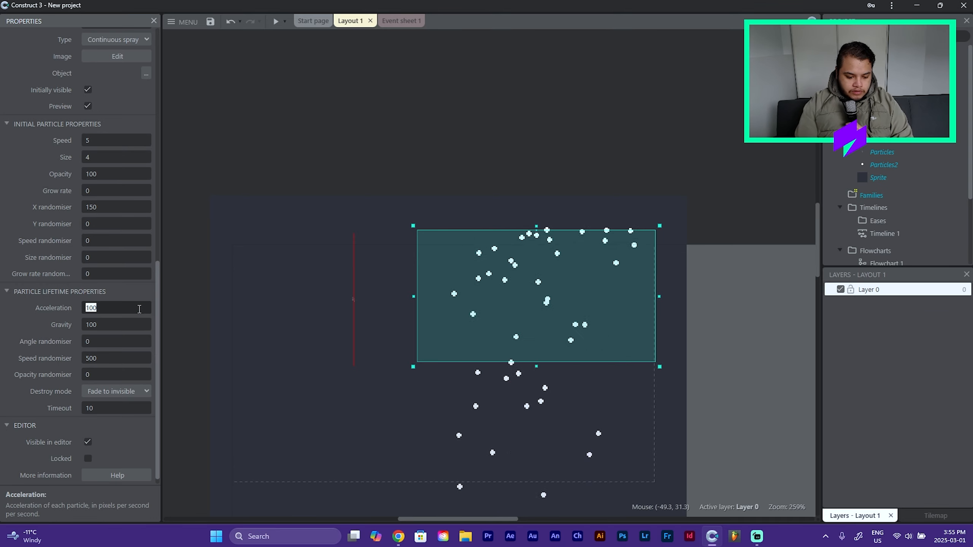
pyautogui.write('50')
pyautogui.click(108, 140)
pyautogui.write('2')
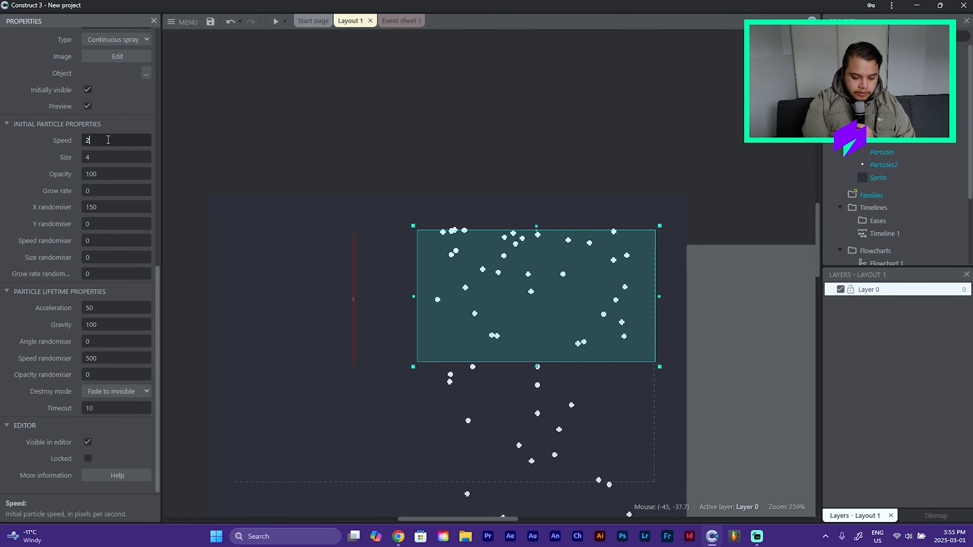
pyautogui.press('Tab')
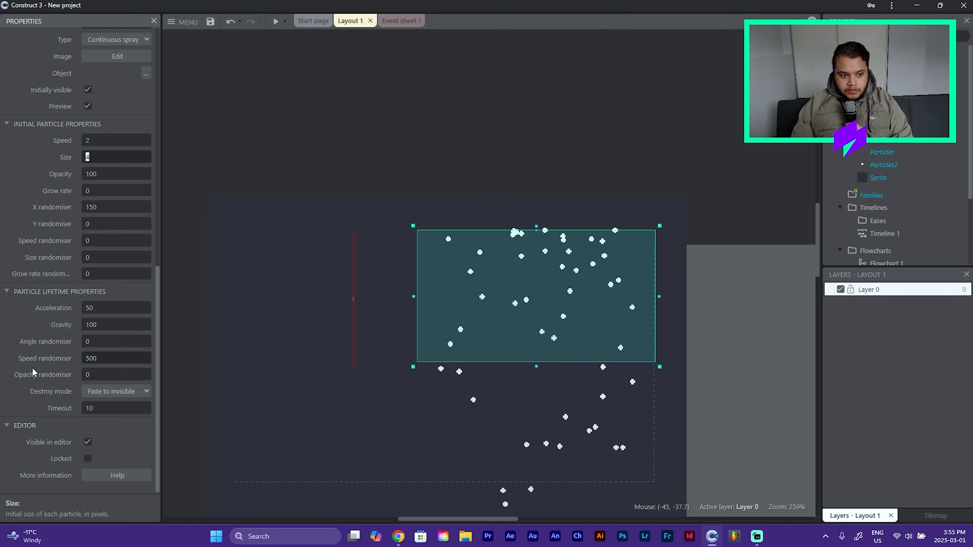
# Soften the fall of the second Particles object with a gravity of 40 and an acceleration of 10.
pyautogui.click(115, 326)
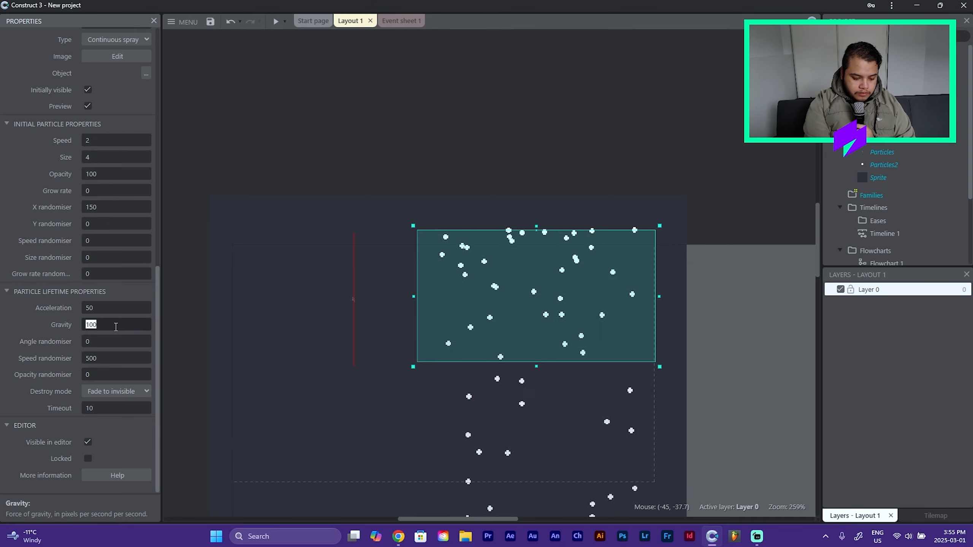
pyautogui.press('Tab')
pyautogui.click(114, 309)
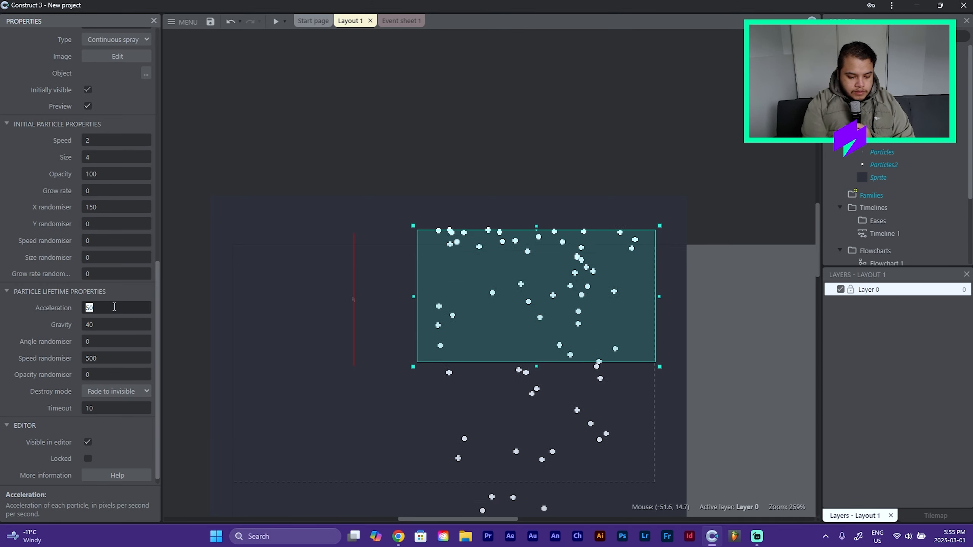
pyautogui.write('10')
pyautogui.press('Tab')
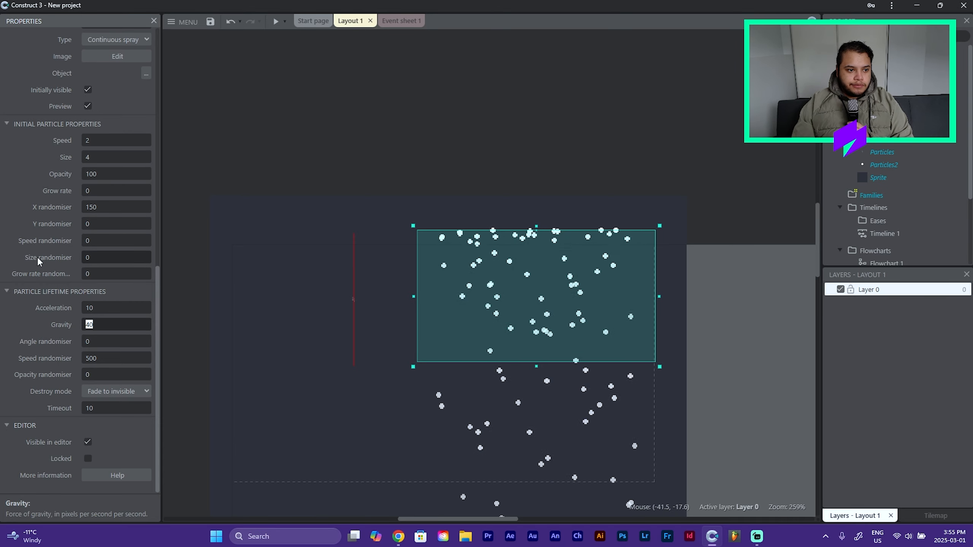
# Set the second Particles object's angle randomiser to 20.
pyautogui.press('Tab')
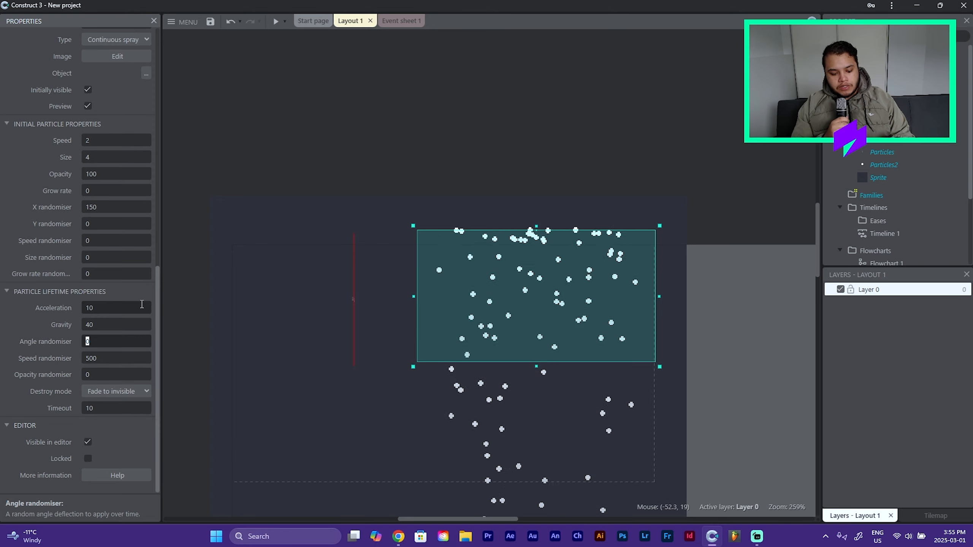
pyautogui.write('2')
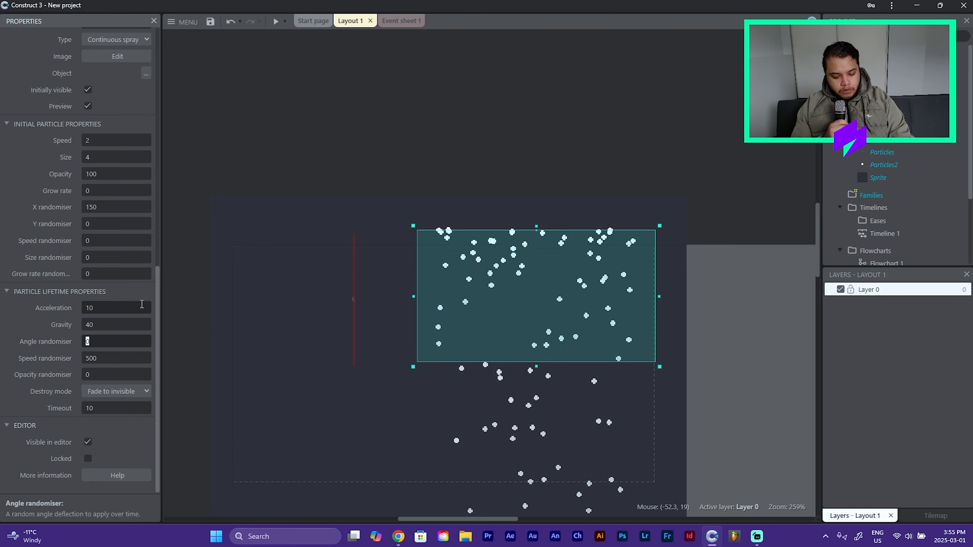
pyautogui.write('0')
pyautogui.press('Tab')
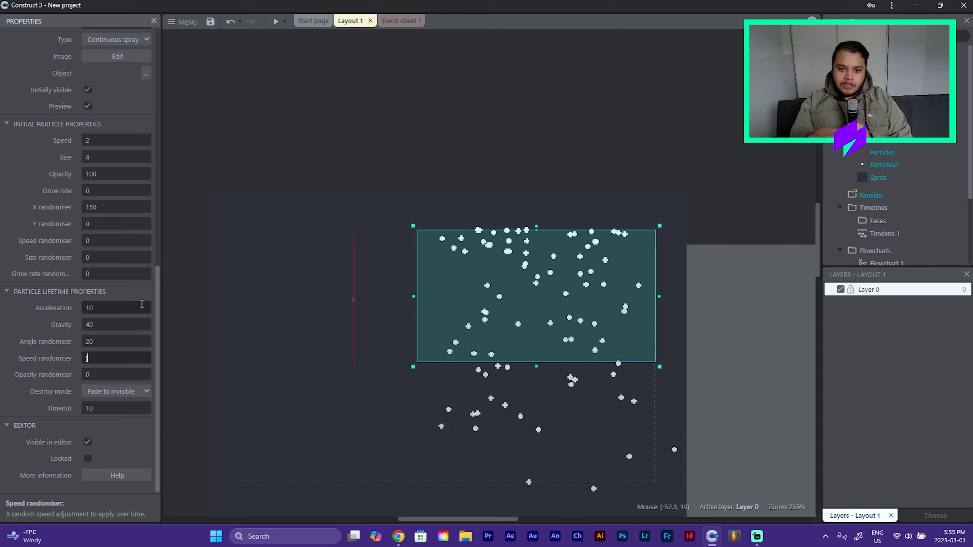
pyautogui.write('1')
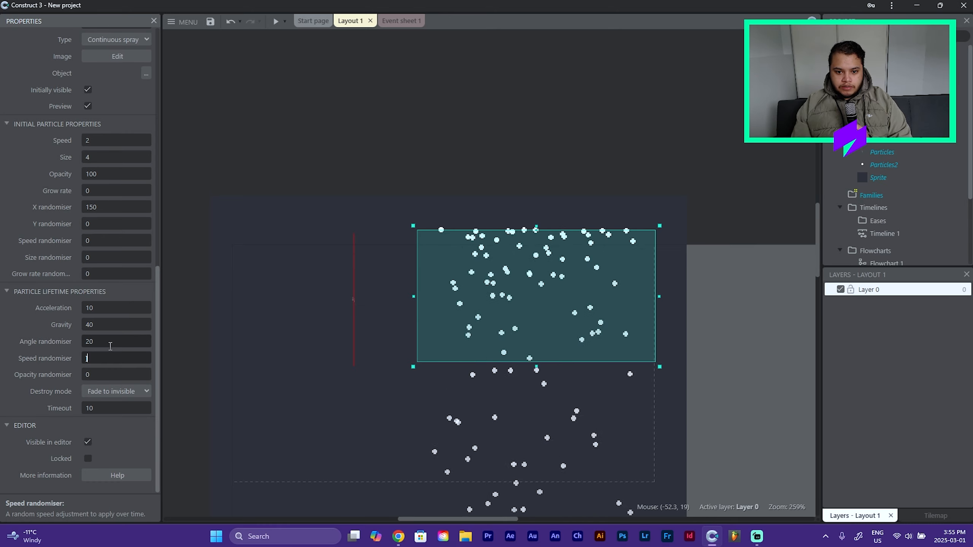
# Slow the second Particles object with an initial particle speed of 1 and a gravity of 20.
pyautogui.click(123, 142)
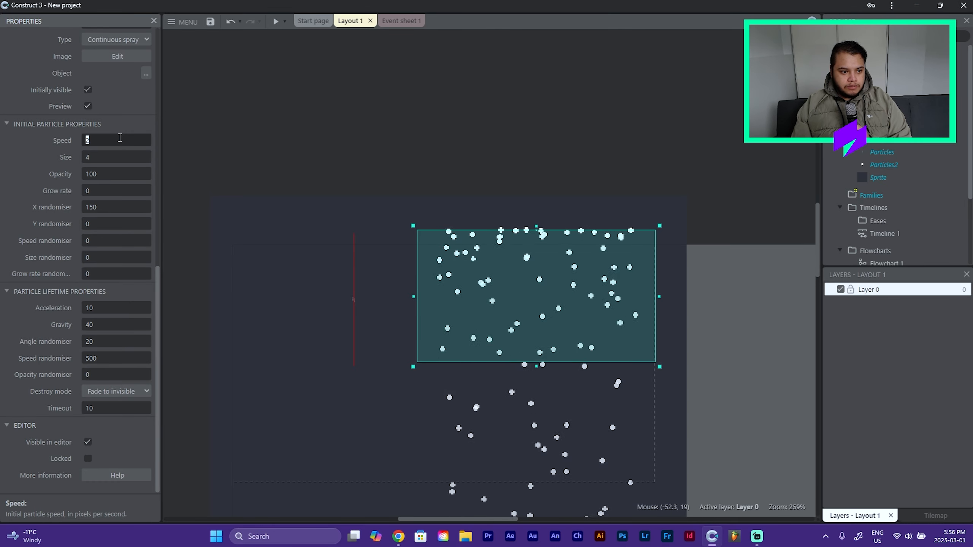
pyautogui.write('1')
pyautogui.press('Tab')
pyautogui.click(127, 324)
pyautogui.write('20')
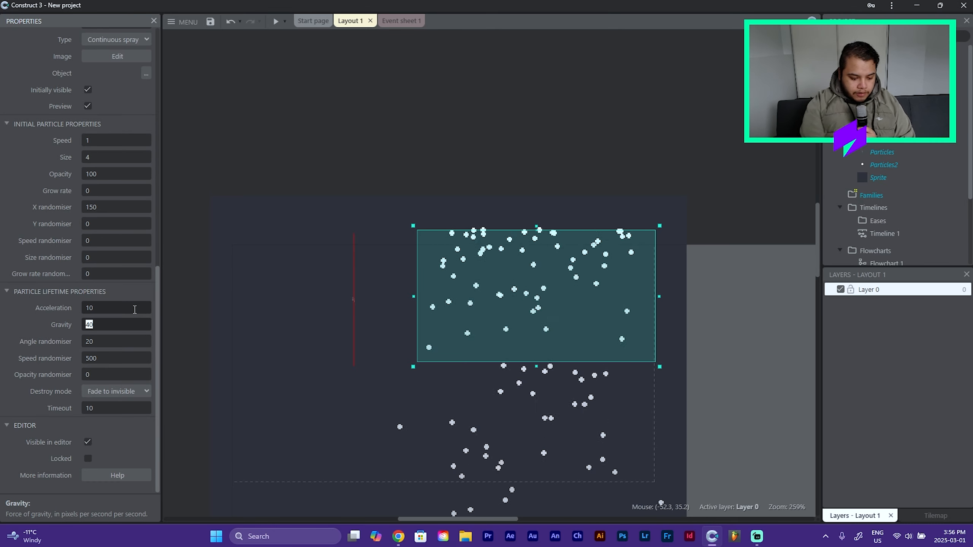
# Set the second Particles object's acceleration to 30 and its angle randomiser to 10.
pyautogui.click(120, 309)
pyautogui.write('30')
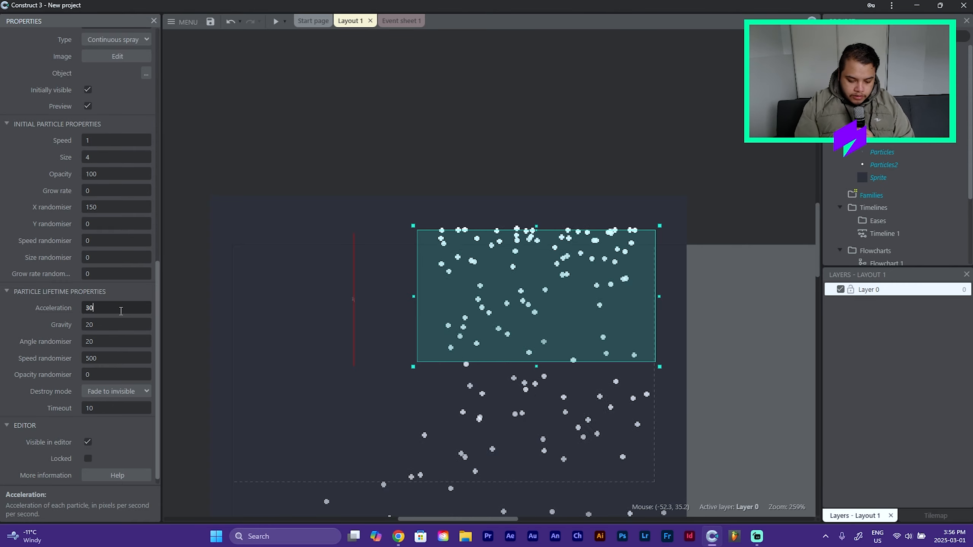
pyautogui.click(106, 337)
pyautogui.write('1')
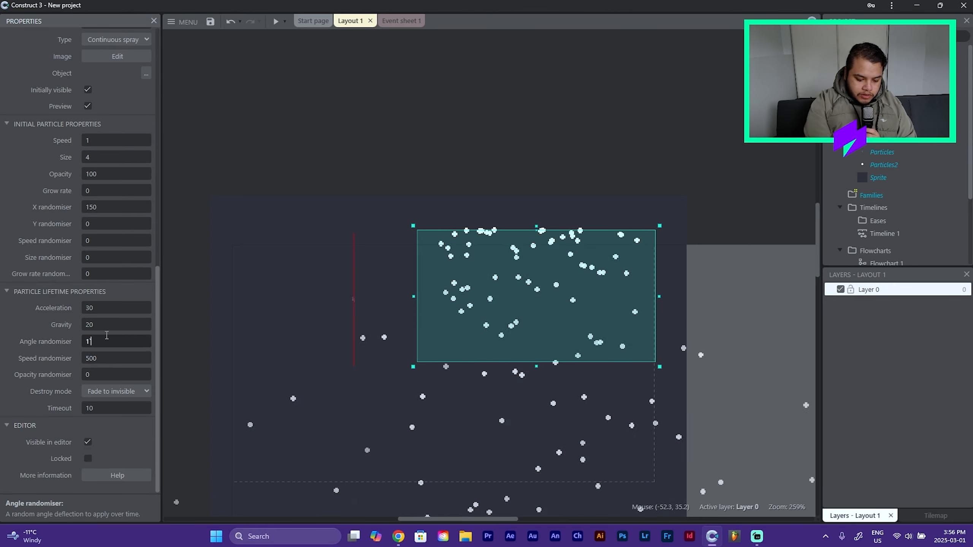
pyautogui.write('0')
pyautogui.press('Tab')
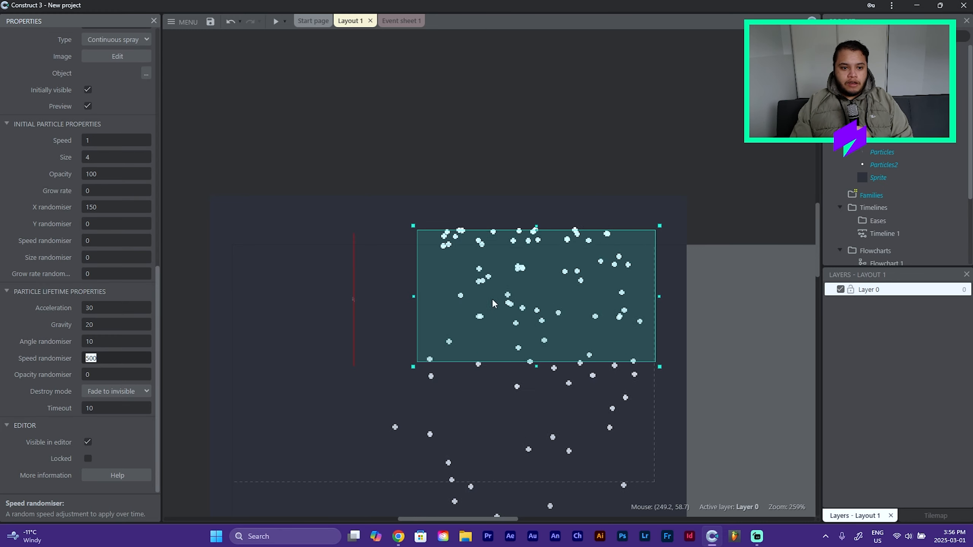
# Turn on the editor preview of the first Particles object so both particle effects play together in the layout.
pyautogui.click(368, 264)
pyautogui.scroll(-5, 77, 325)
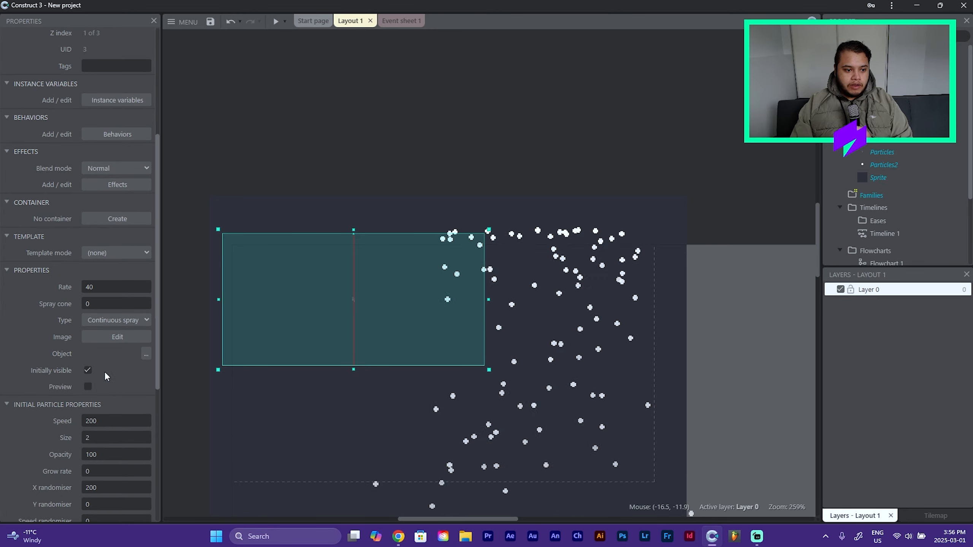
pyautogui.click(573, 314)
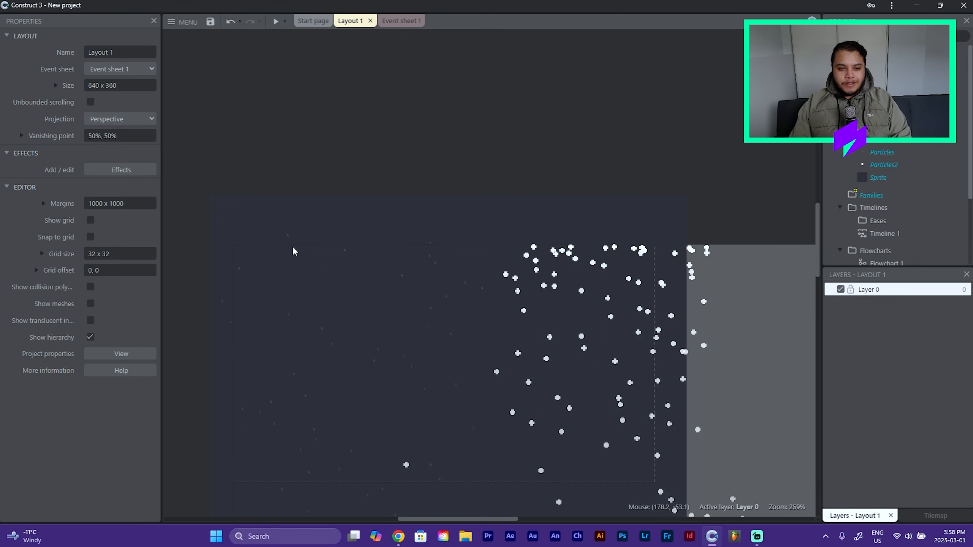